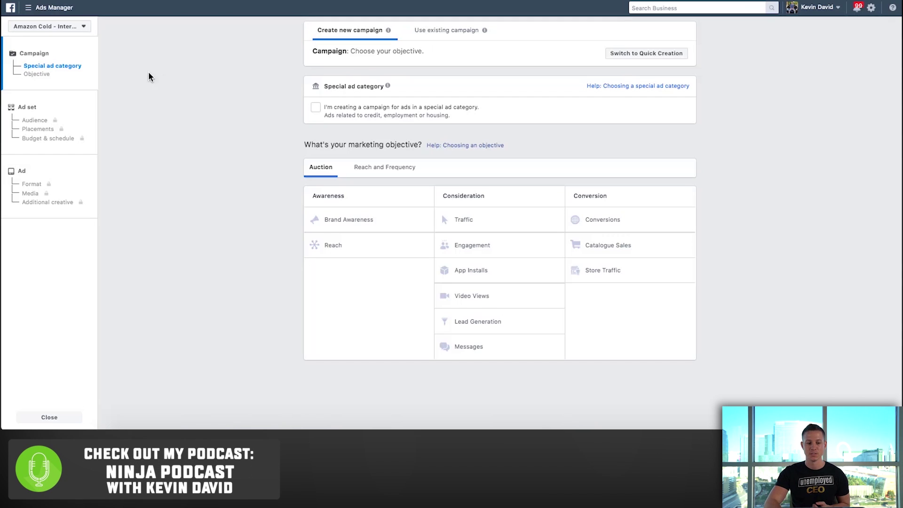
left_click(38, 10)
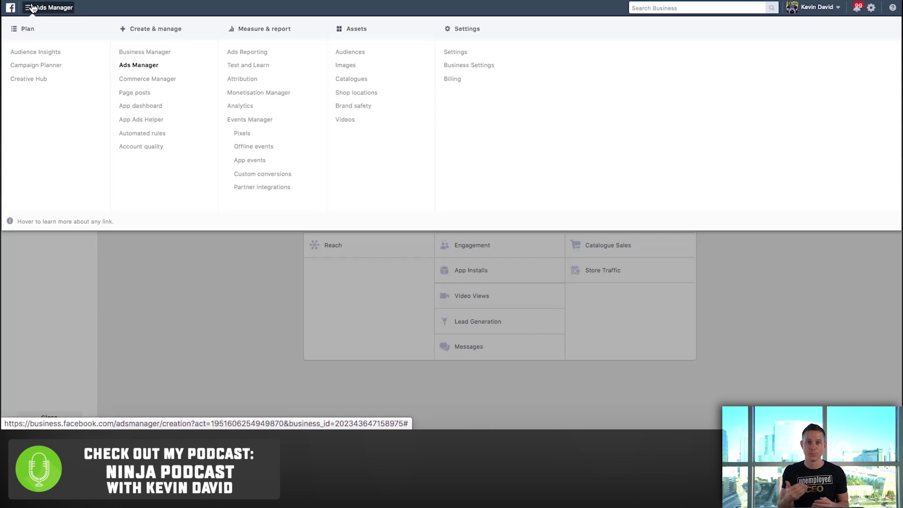
left_click(238, 266)
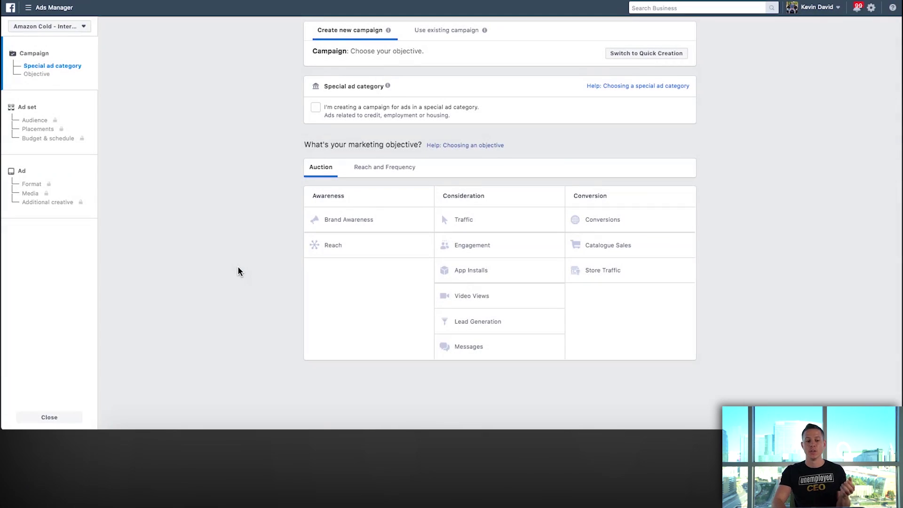
left_click(27, 8)
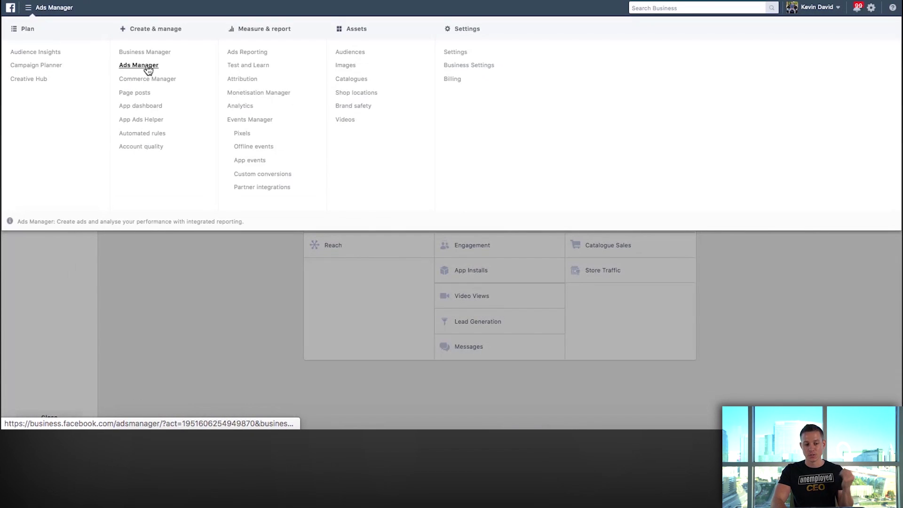
left_click(241, 306)
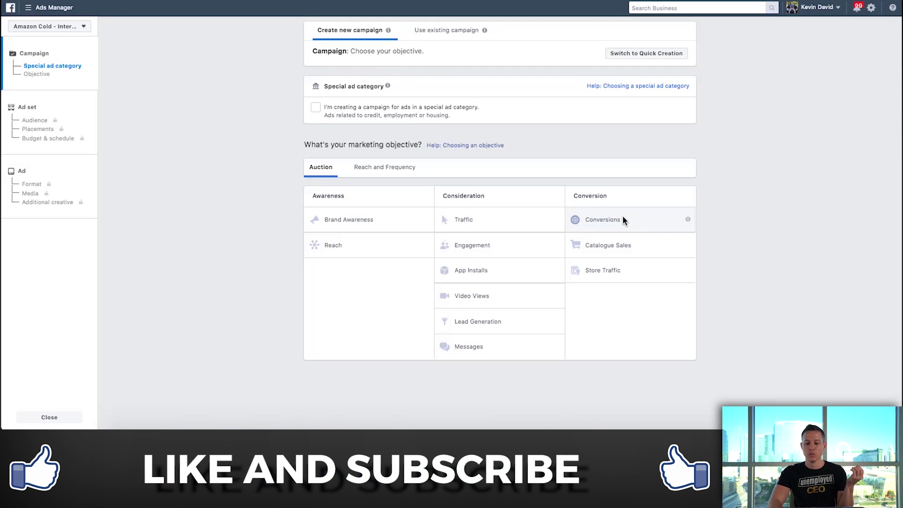
Choose Conversions as the marketing objective and name the campaign "Lead Generation for Amazon Webinar"
left_click(640, 218)
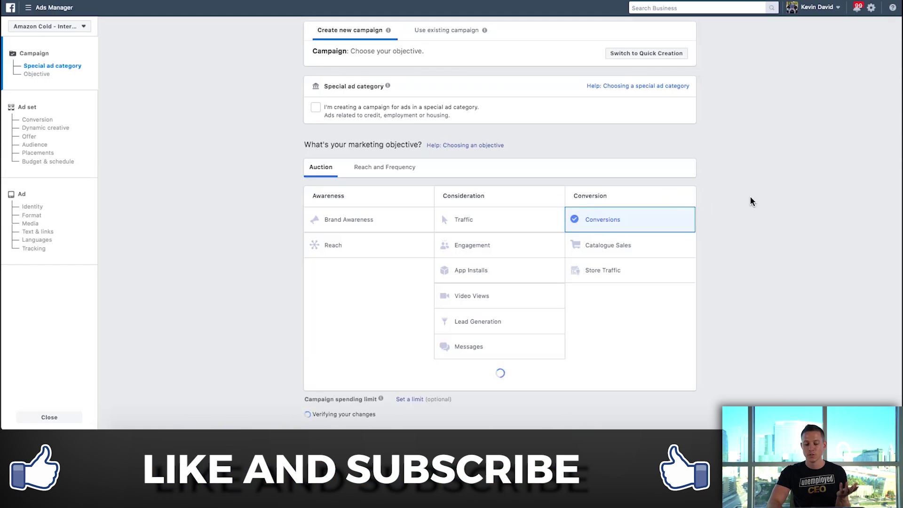
scroll(749, 196, "down", 3)
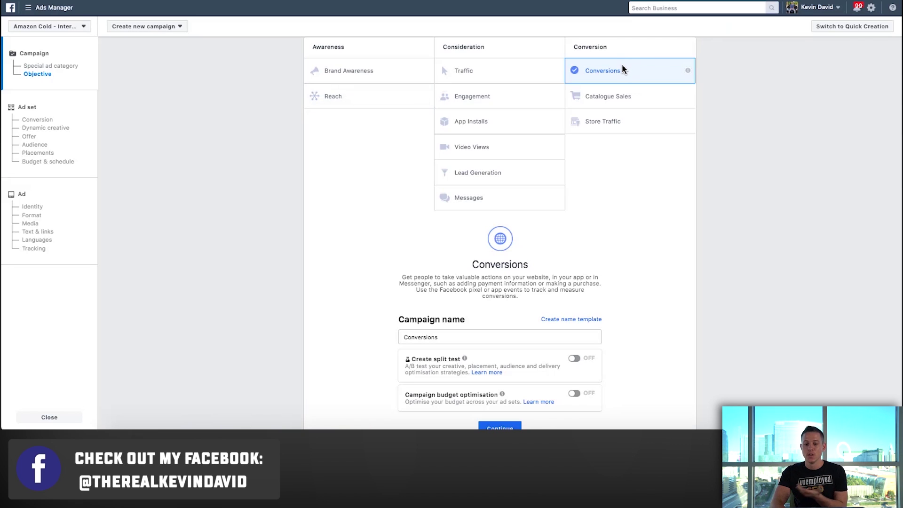
double_click(495, 336)
type("Le")
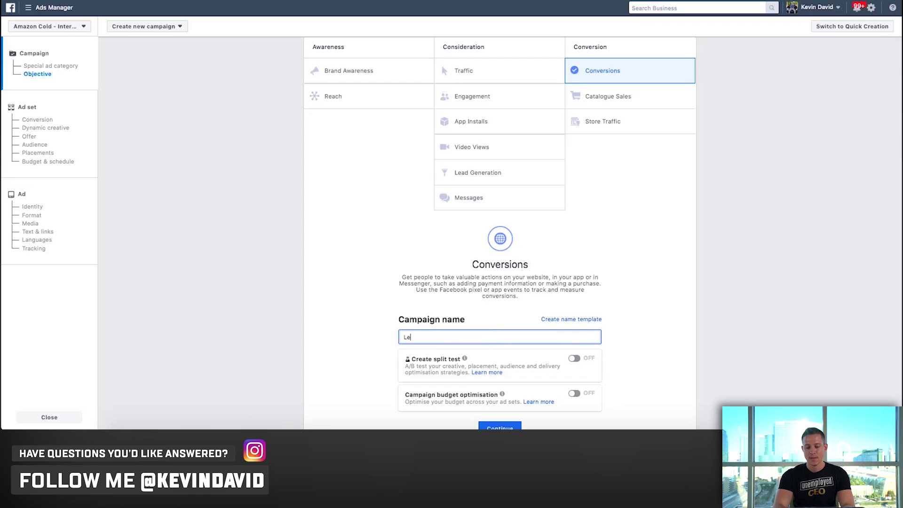
type("ad Generation for ")
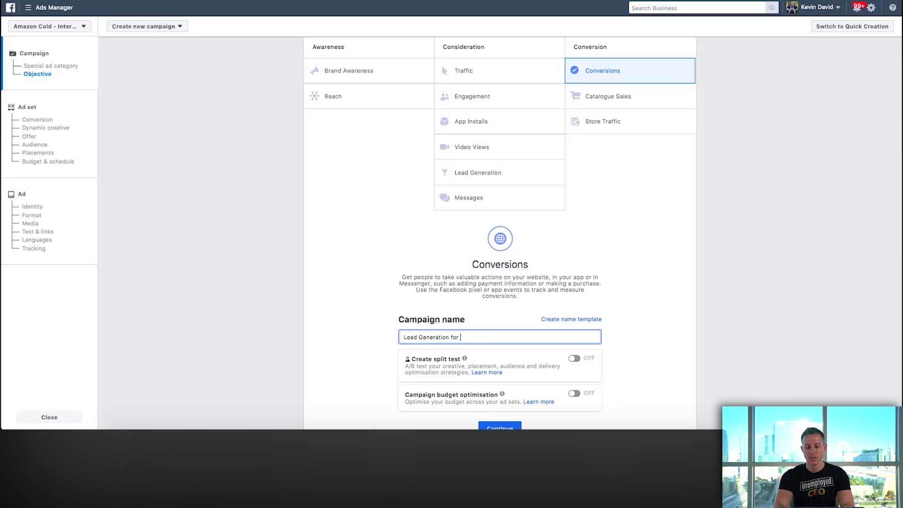
type("Amazon Webinar")
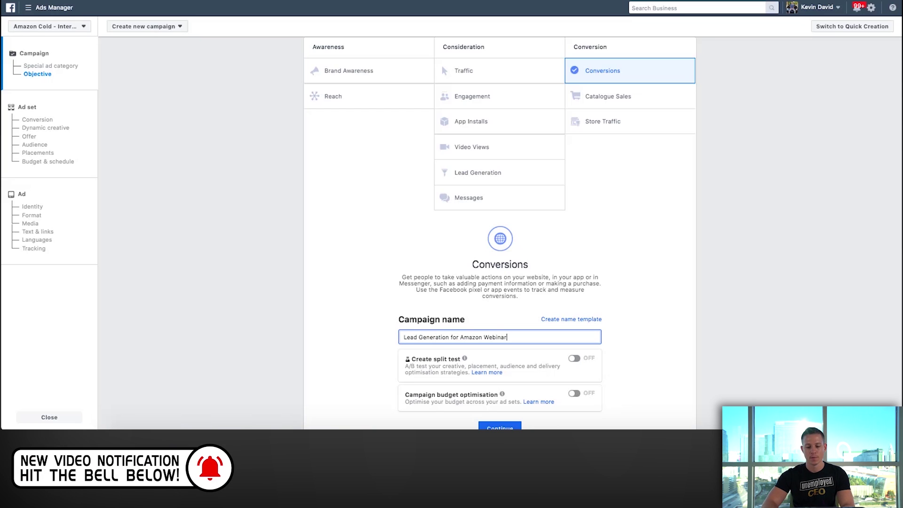
Turn on campaign budget optimisation with a daily budget of $10.00 and continue to the ad set
scroll(641, 286, "down", 3)
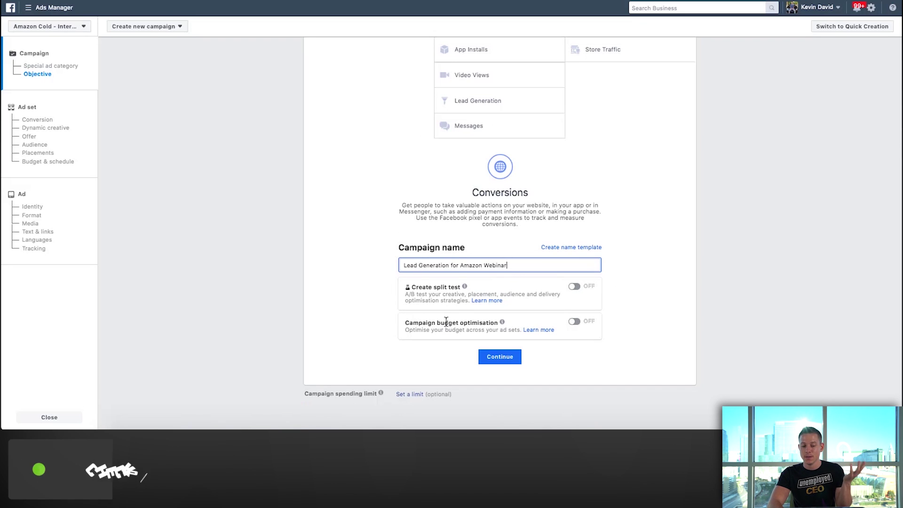
left_click(574, 321)
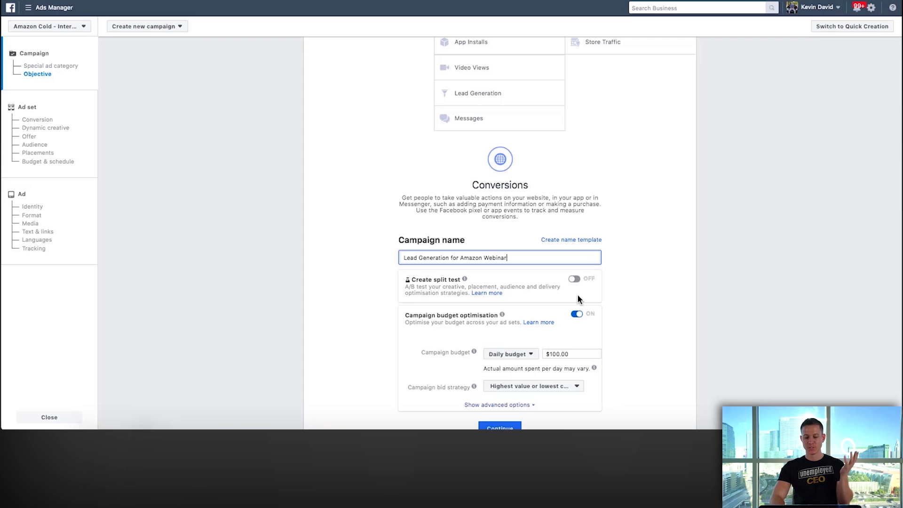
mouse_move(575, 314)
scroll(670, 338, "down", 2)
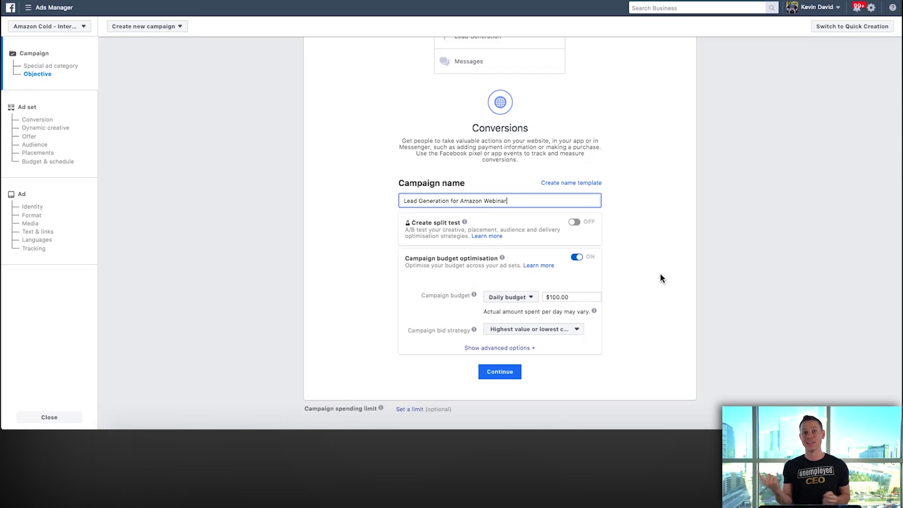
left_click(555, 296)
key("BackSpace")
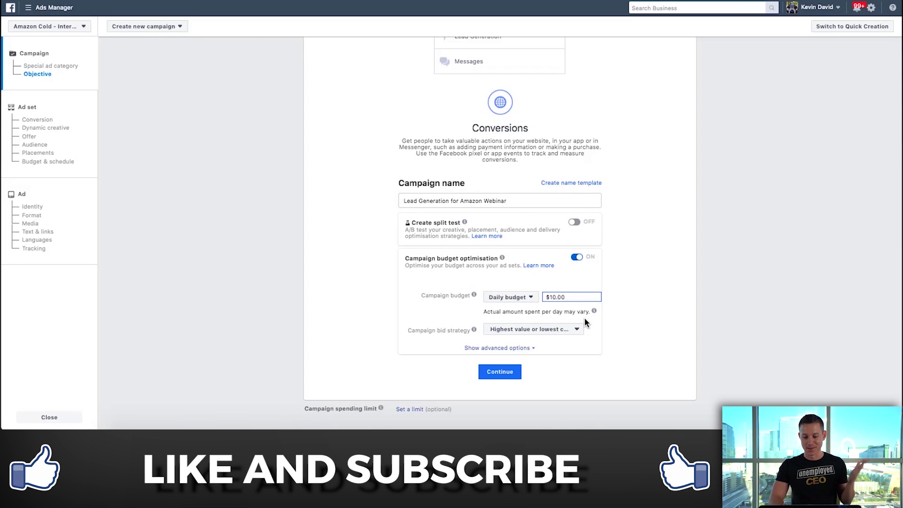
scroll(541, 348, "down", 1)
left_click(503, 365)
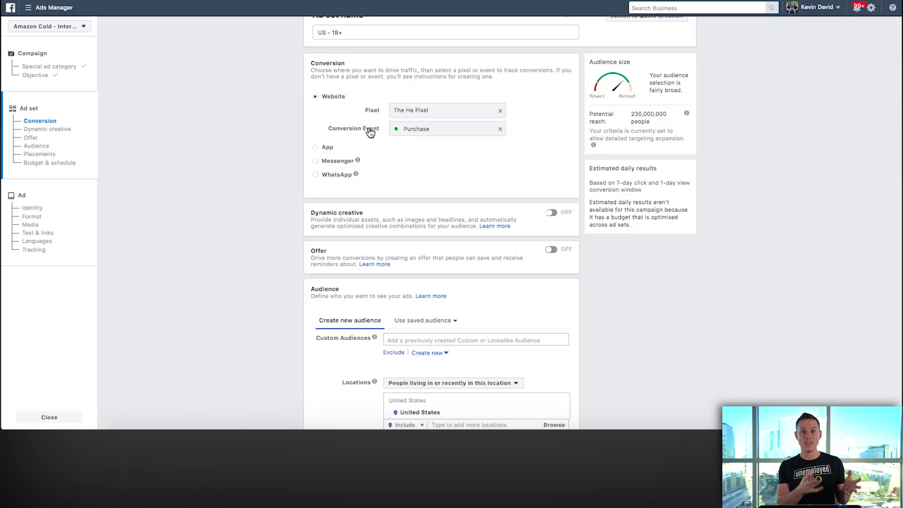
Replace the website conversion event with the custom conversion (HE) AMZ PURCHASE
left_click(500, 129)
left_click(434, 129)
type("lead")
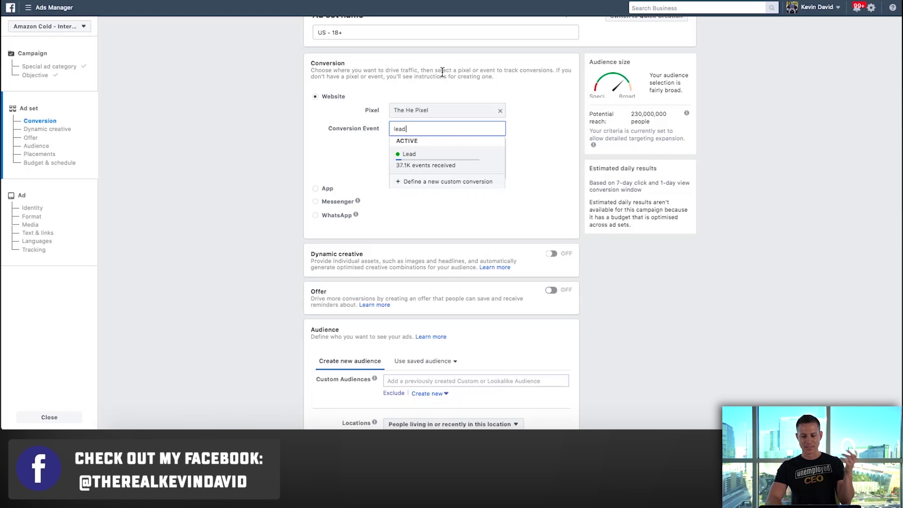
double_click(444, 127)
key("BackSpace")
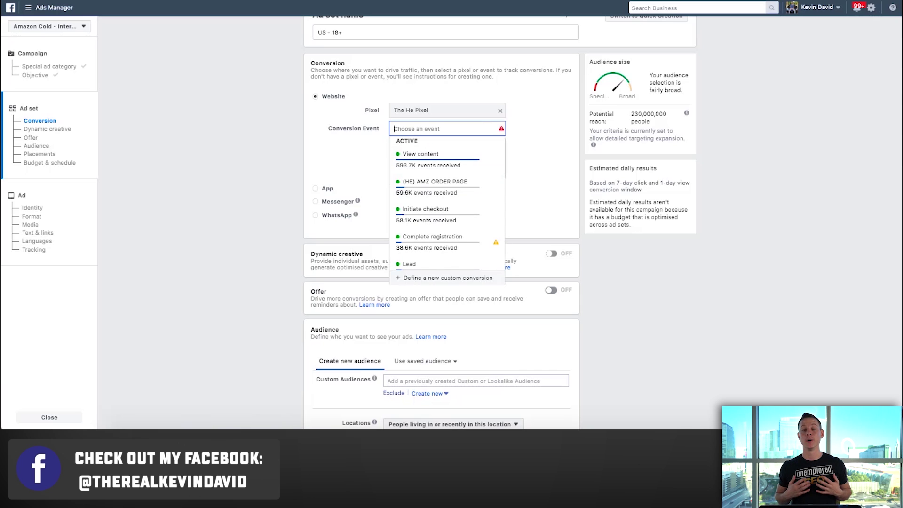
type("purchase")
key("Return")
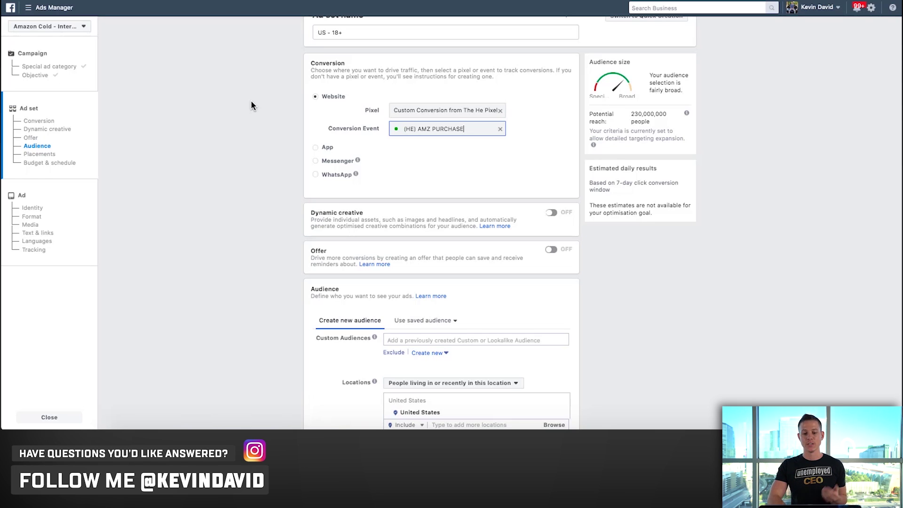
Try Messenger as the conversion location, searching its events for "purch", and switch the location to WhatsApp
left_click(459, 158)
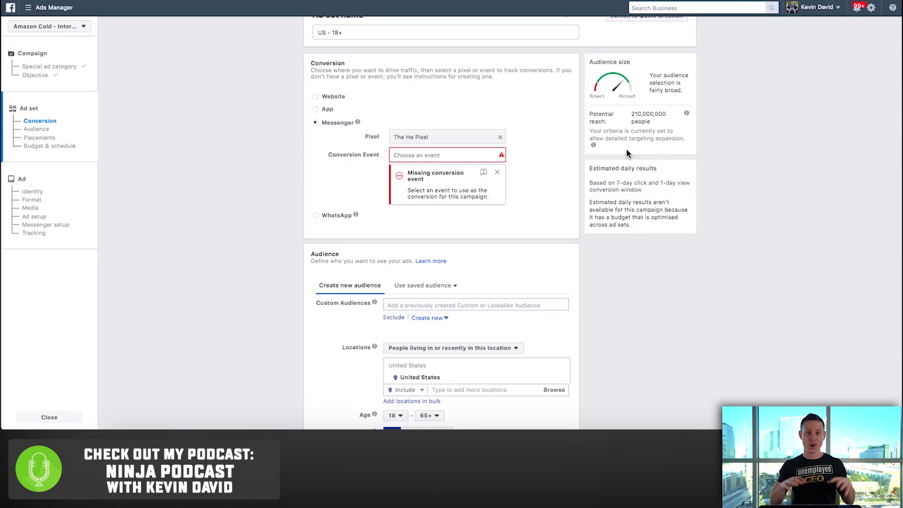
left_click(432, 155)
type("purch")
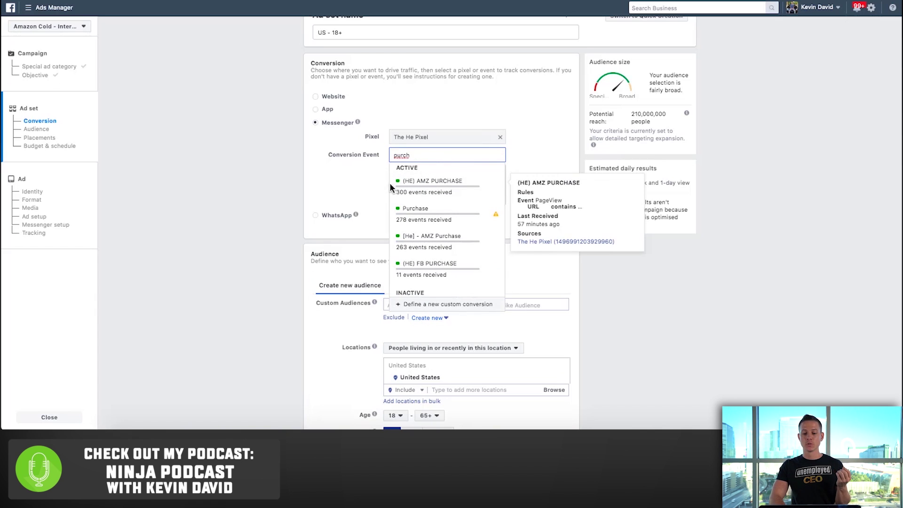
left_click(467, 183)
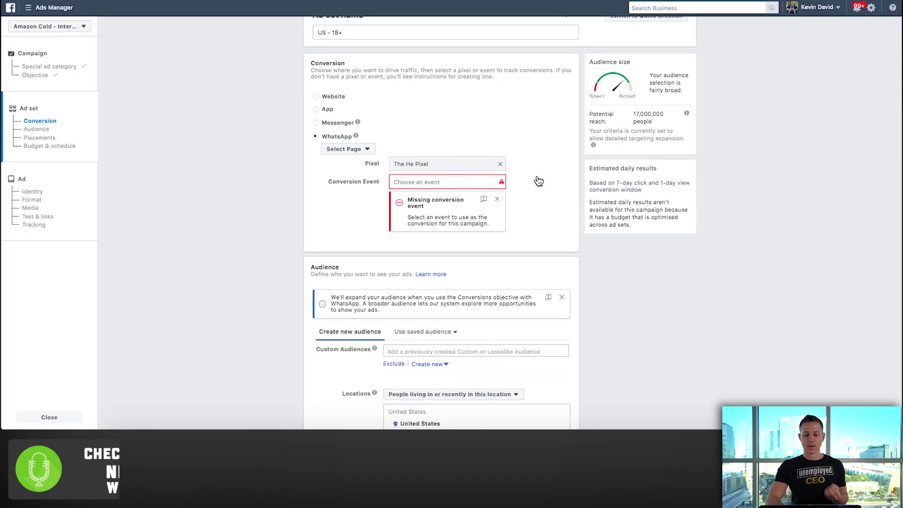
Review the source options for creating a new custom audience, and close the dialog without creating one
scroll(264, 160, "down", 5)
scroll(263, 163, "down", 1)
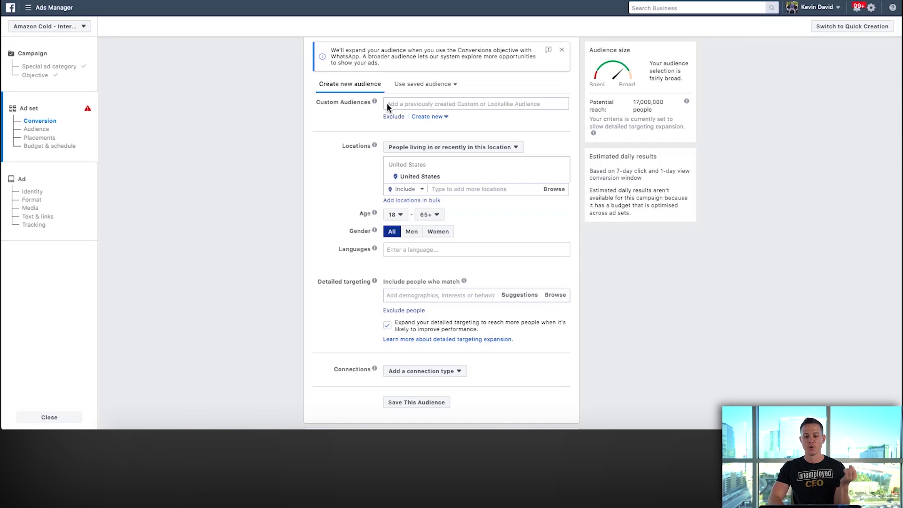
left_click(436, 116)
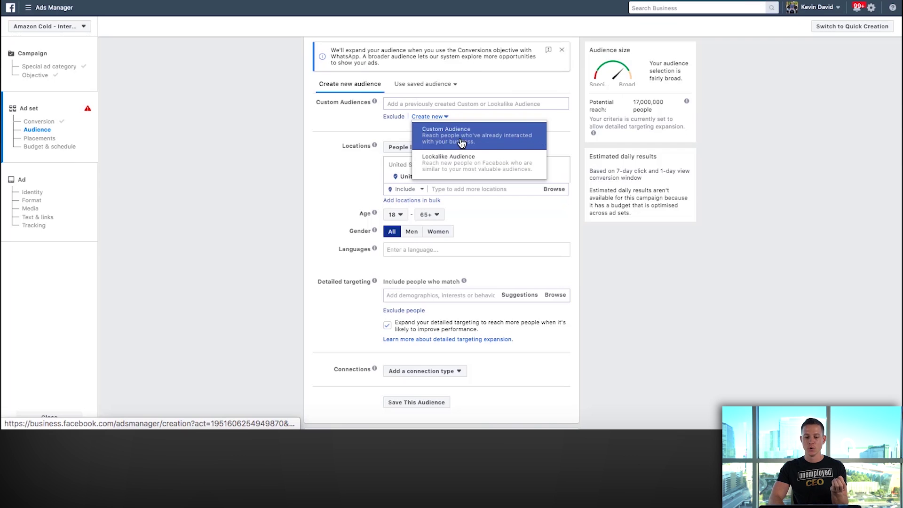
left_click(452, 132)
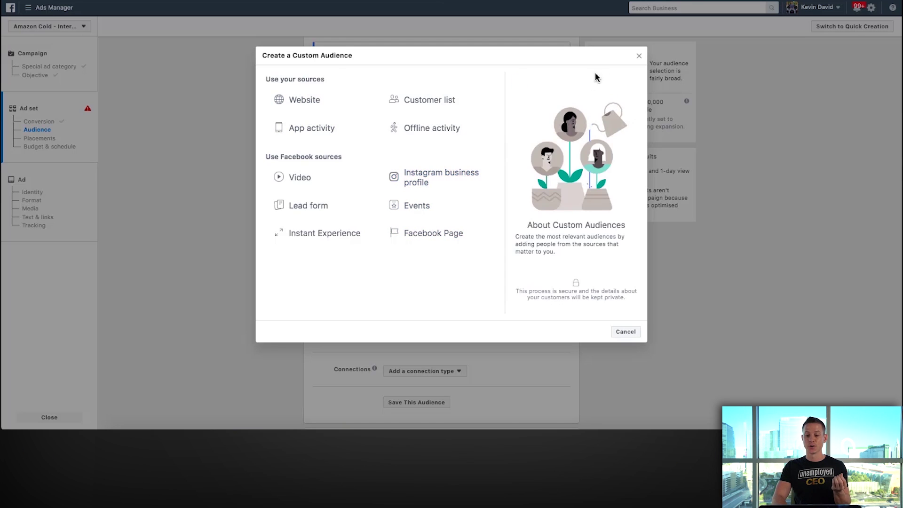
left_click(639, 56)
scroll(288, 278, "down", 1)
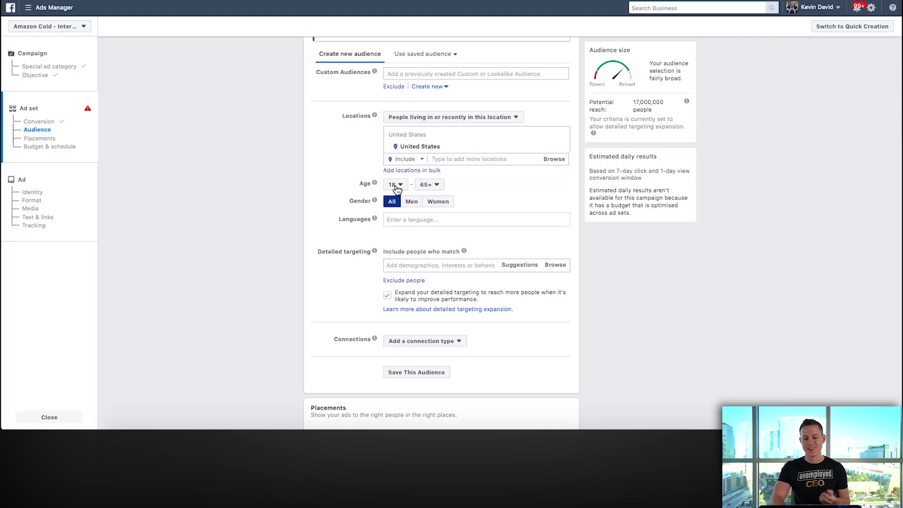
Open Audience Insights and dismiss the prompt for choosing a starting audience
left_click(28, 9)
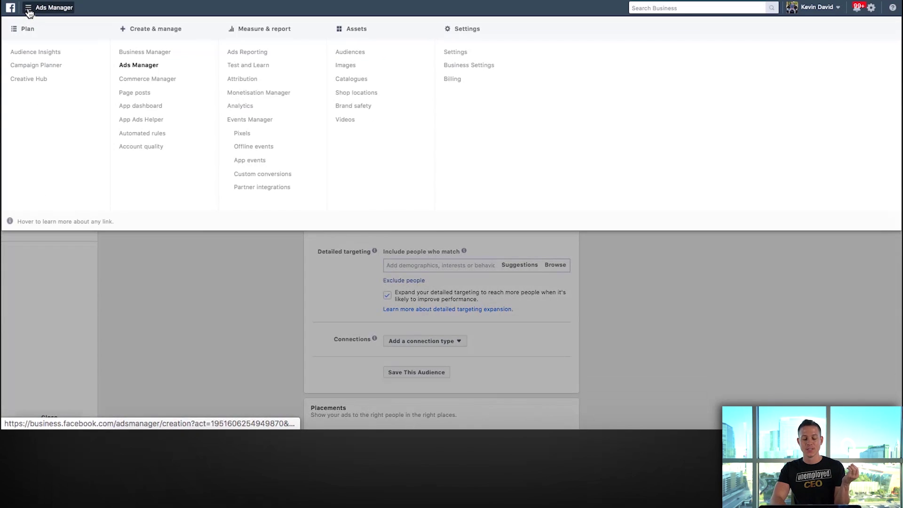
left_click(41, 53)
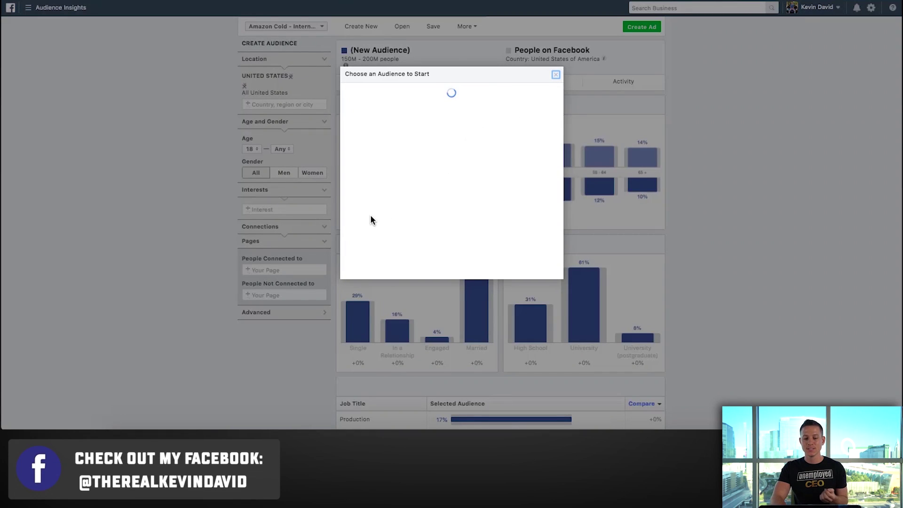
left_click(555, 76)
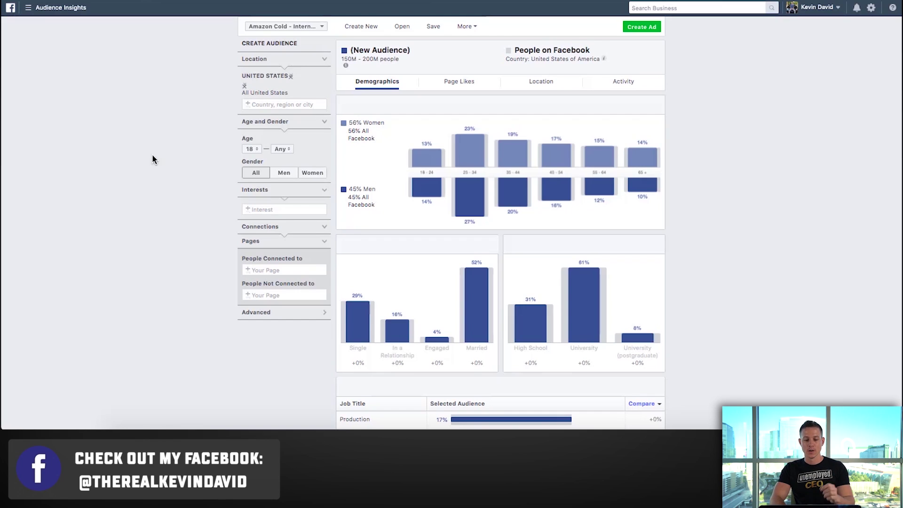
Add Fishing as an interest for the United States audience and examine its age and gender breakdown
left_click(266, 208)
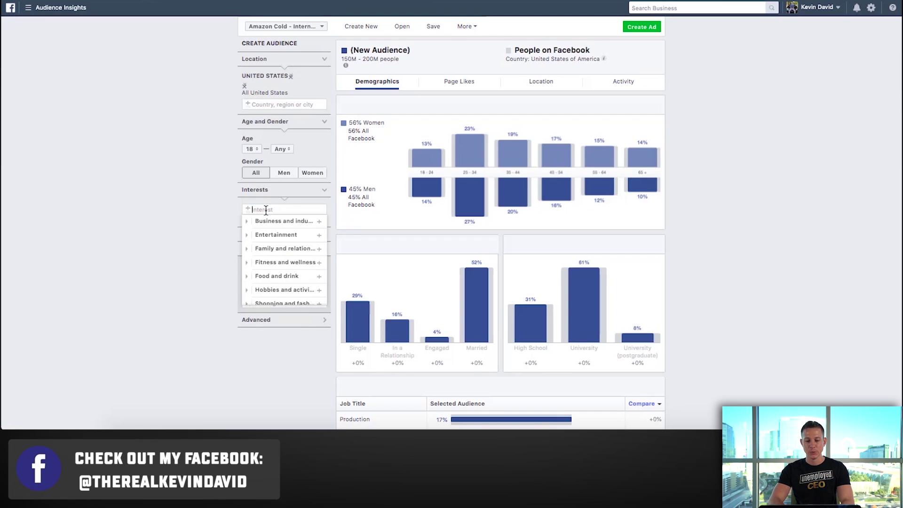
left_click(190, 214)
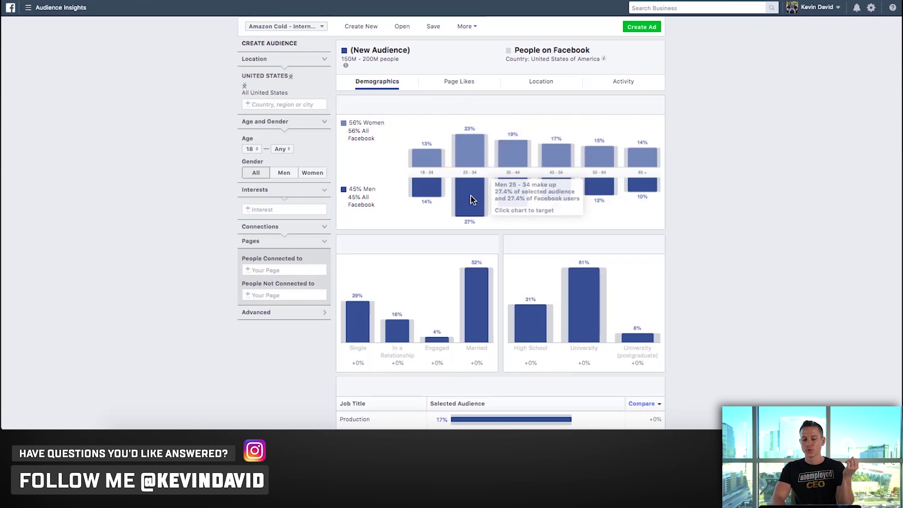
left_click(263, 209)
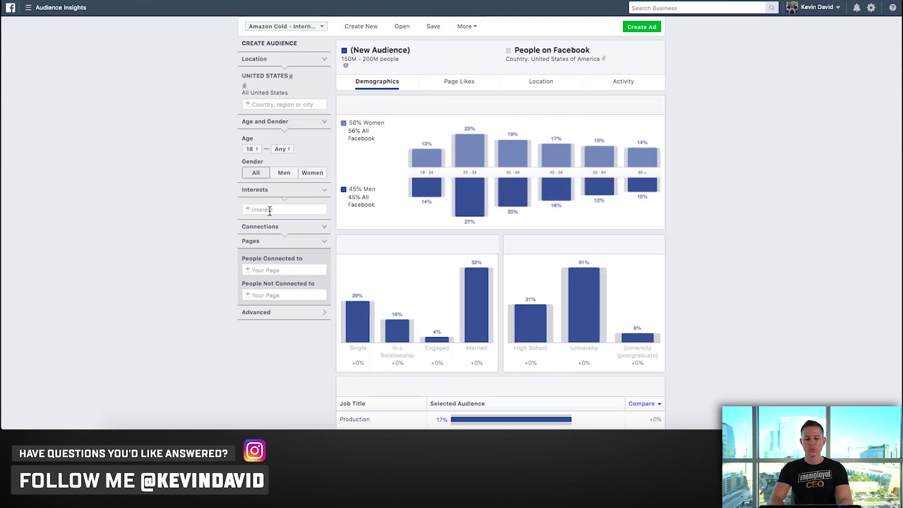
type("fishing")
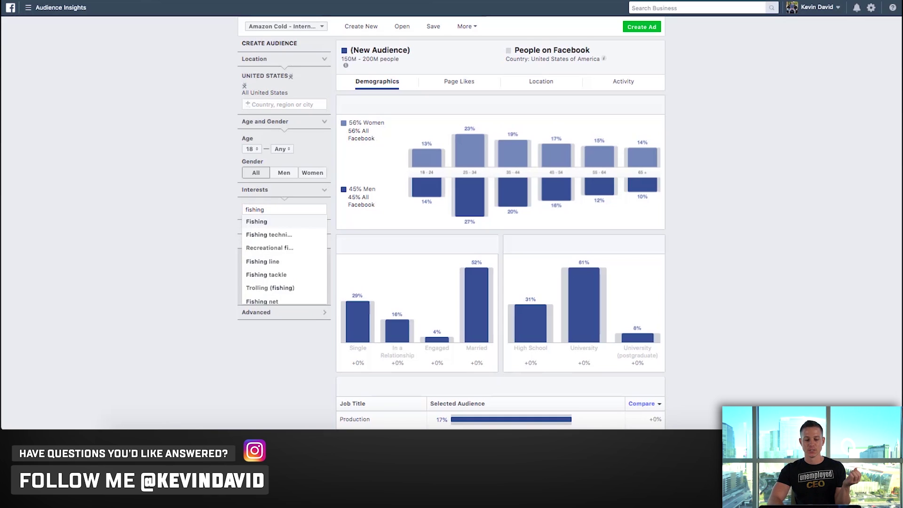
left_click(266, 225)
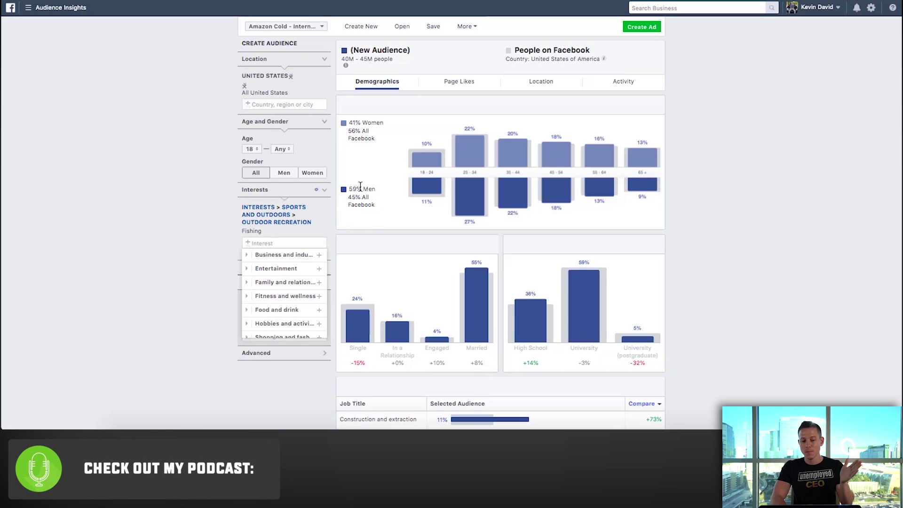
mouse_move(443, 157)
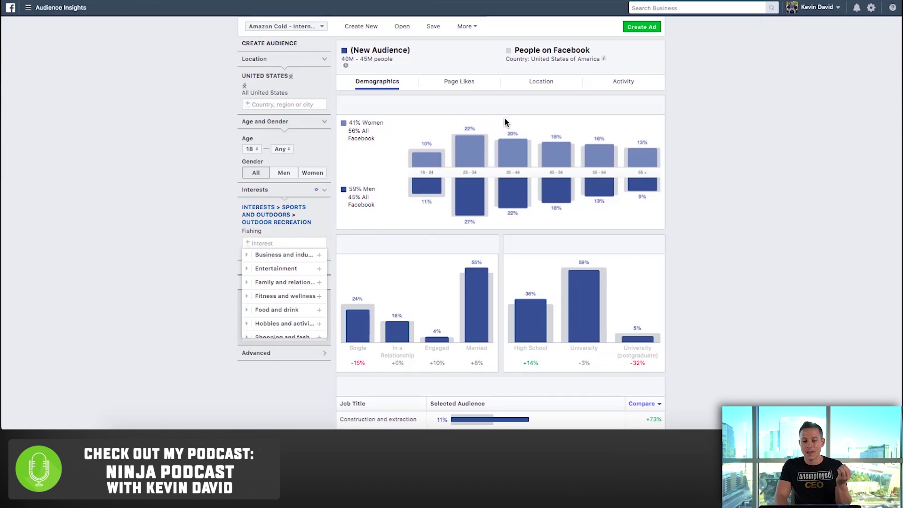
mouse_move(512, 126)
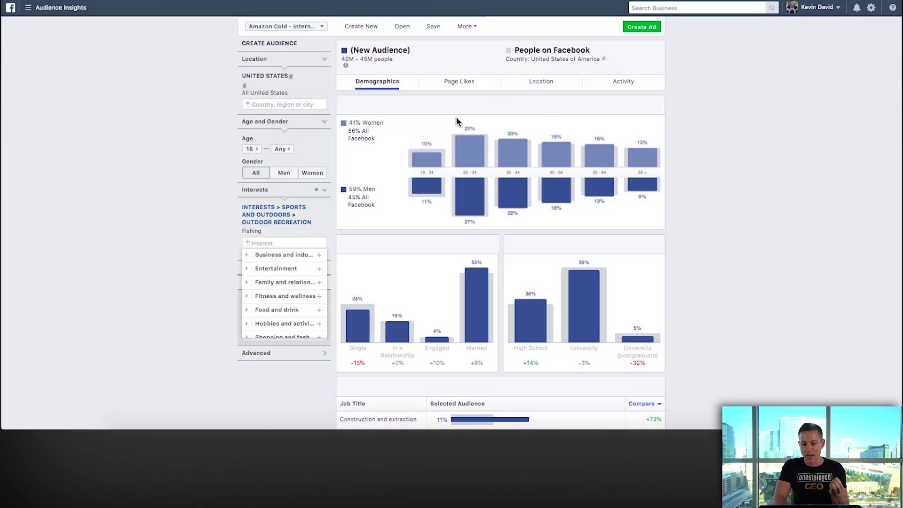
mouse_move(571, 123)
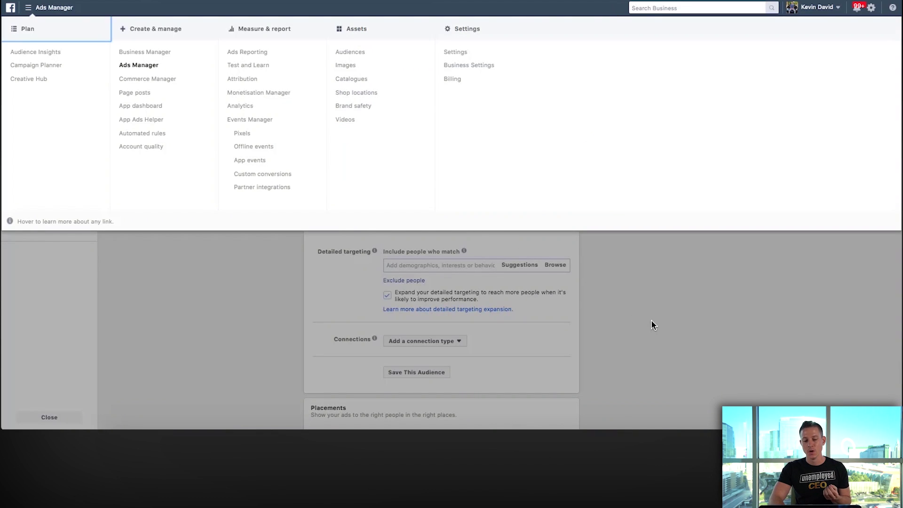
Set the ad set's audience age range to 25–54
left_click(652, 322)
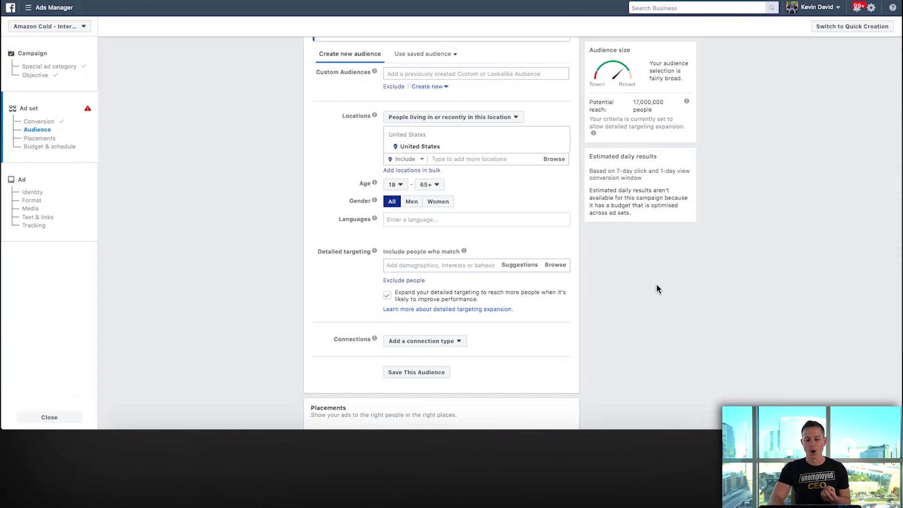
left_click(397, 185)
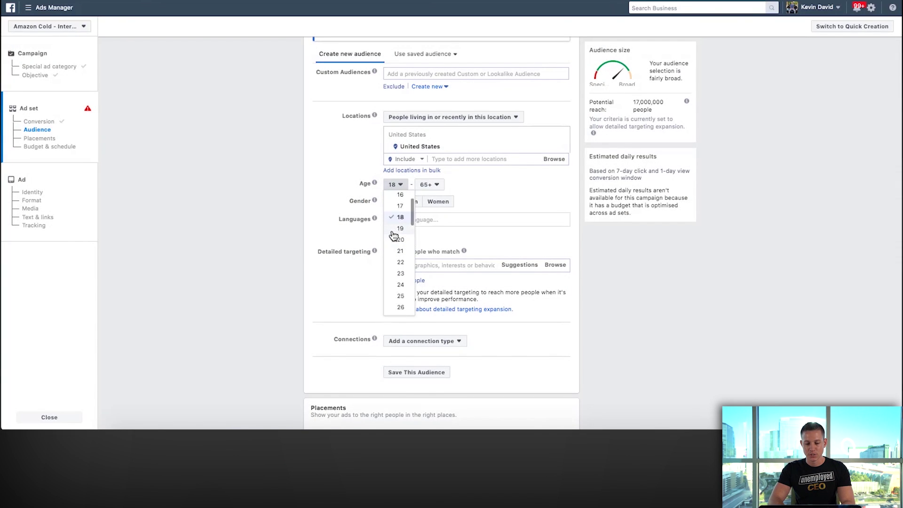
left_click(400, 277)
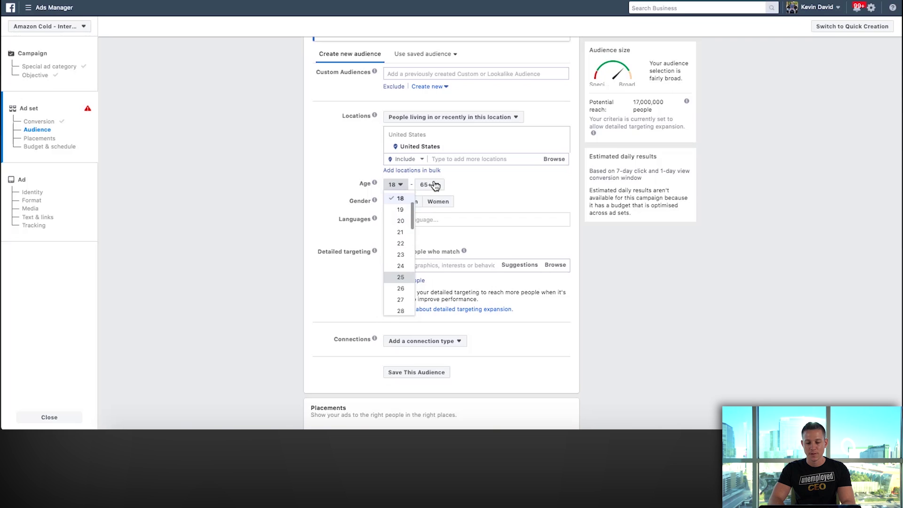
left_click(430, 184)
scroll(433, 249, "up", 3)
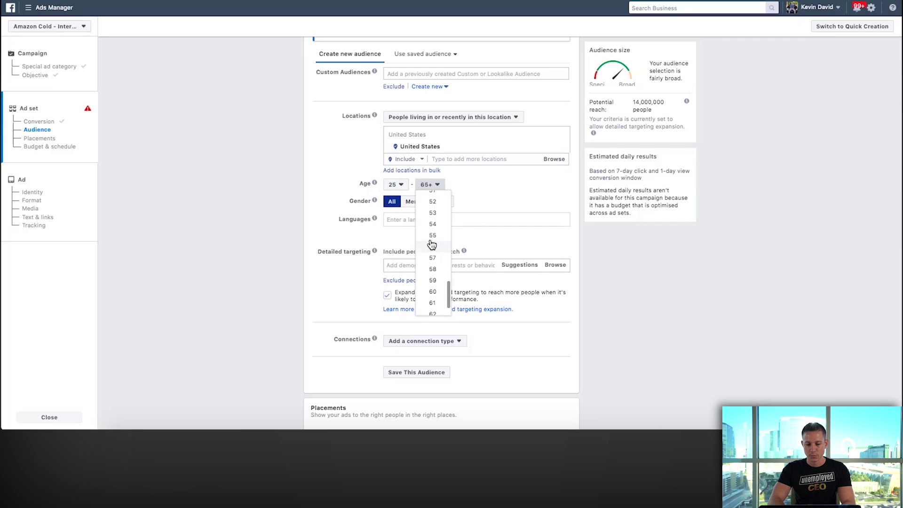
left_click(435, 226)
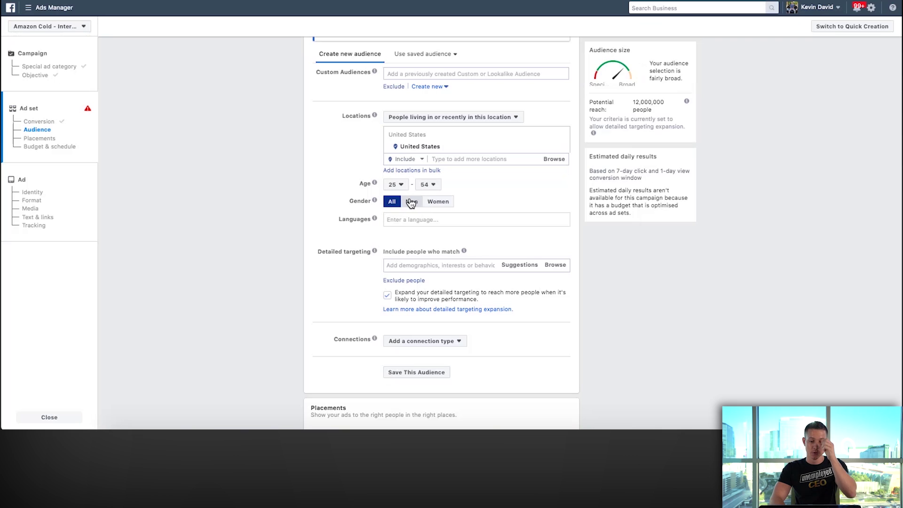
Restrict the audience to men and add English (All) as the language
left_click(411, 202)
left_click(410, 215)
type("english")
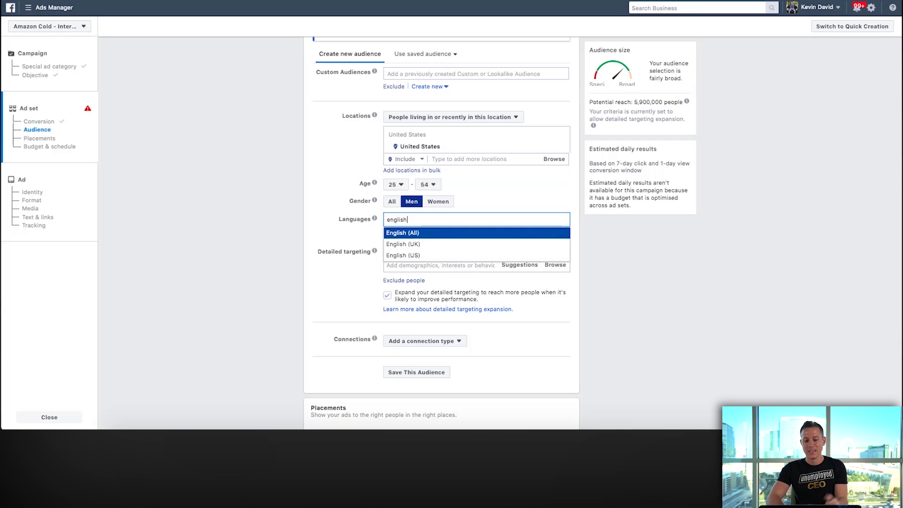
left_click(433, 233)
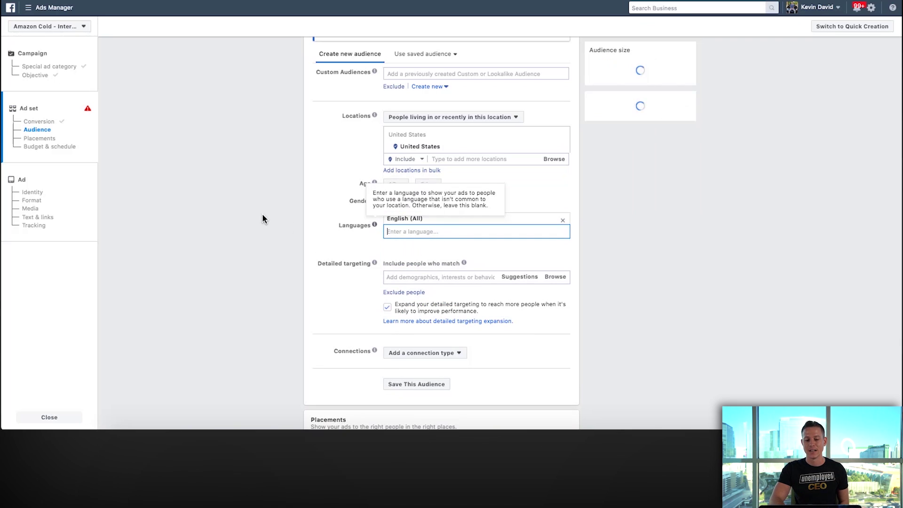
Add the Fishing interest under Outdoor recreation to the audience's detailed targeting
scroll(262, 213, "down", 1)
scroll(262, 218, "down", 1)
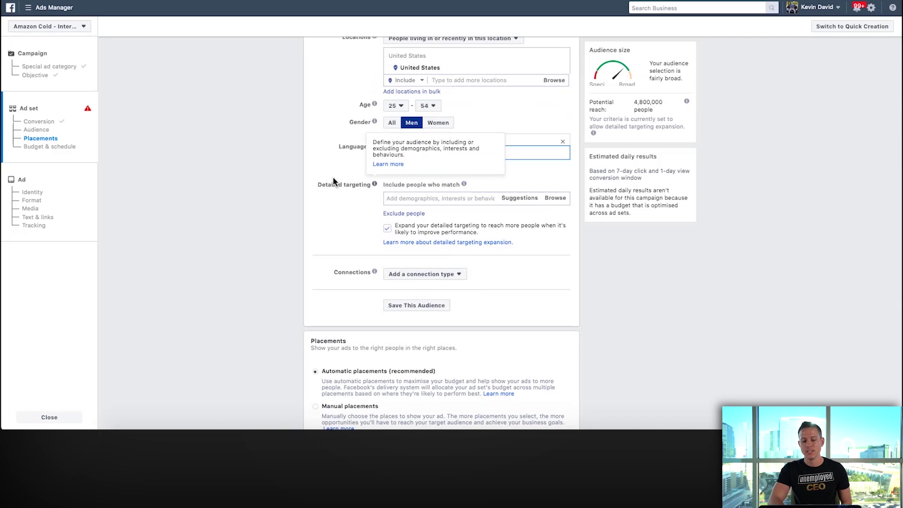
left_click(428, 198)
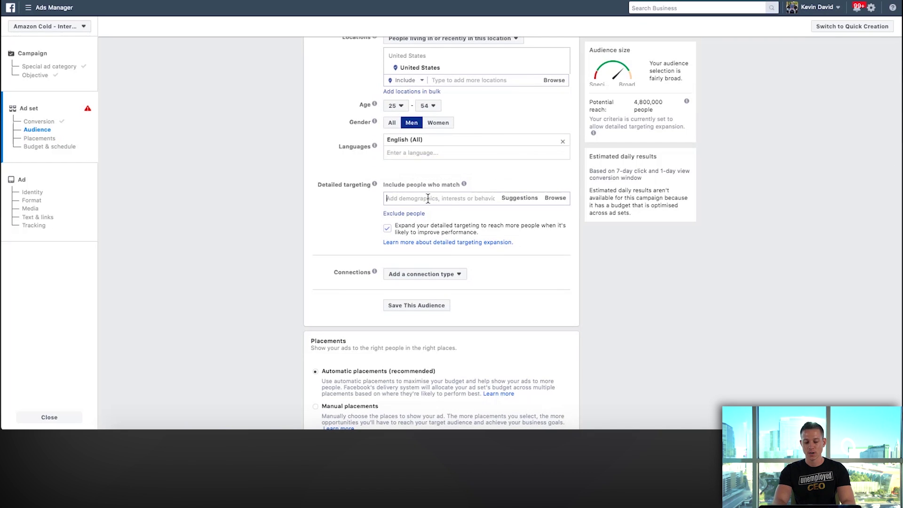
type("fishing")
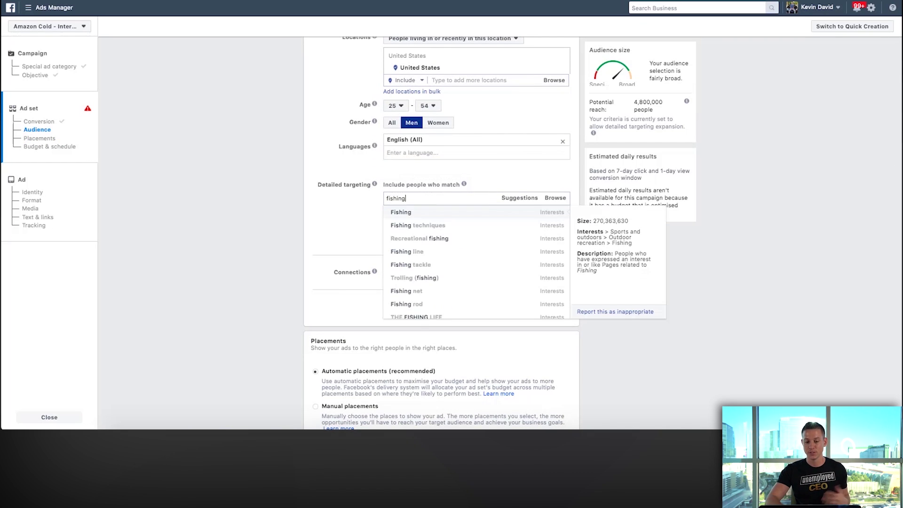
left_click(454, 214)
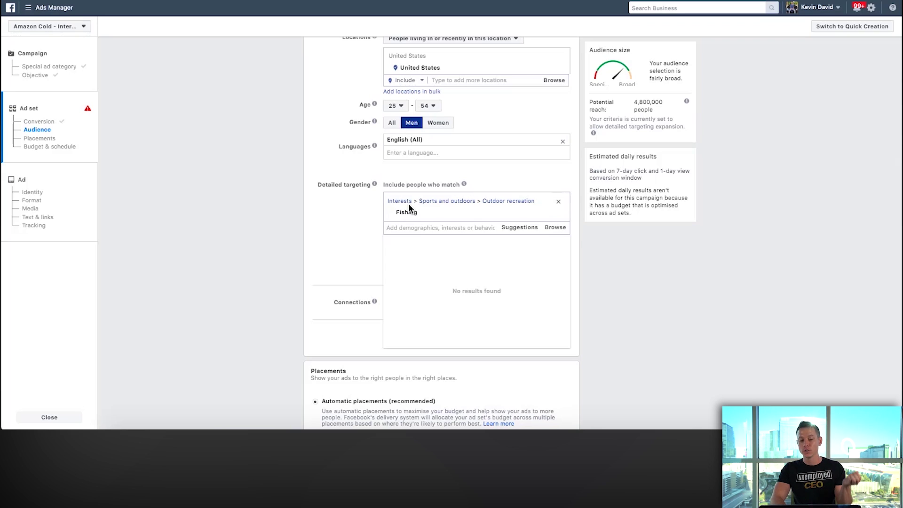
Review the audience size of Fishing and of the suggested related interests, and close the suggestions without adding any
mouse_move(406, 209)
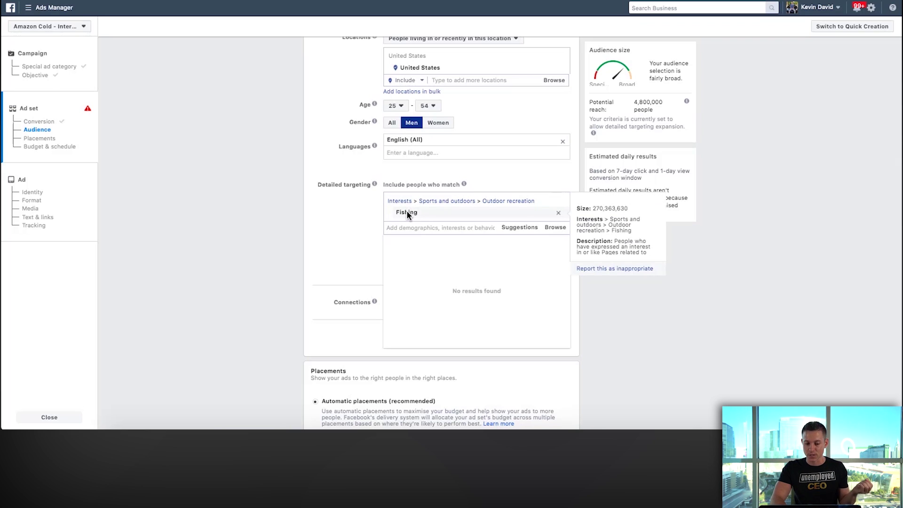
left_click(520, 228)
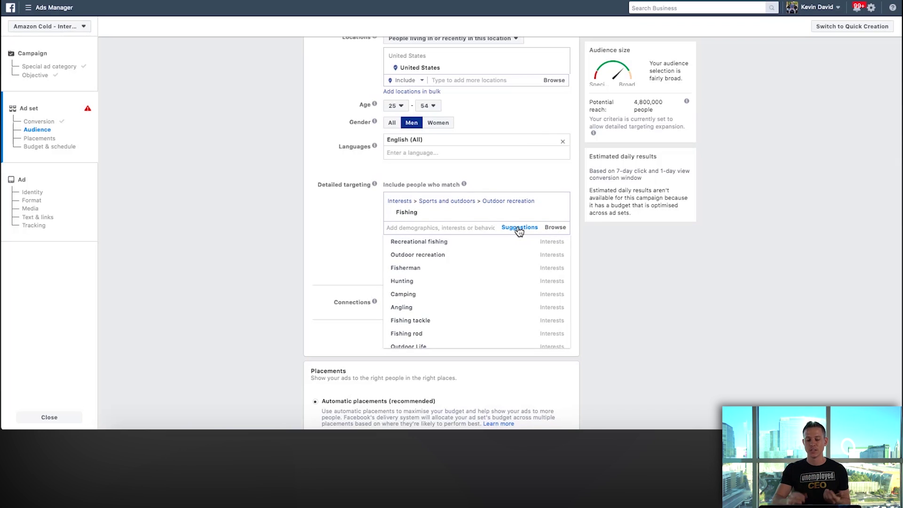
mouse_move(430, 210)
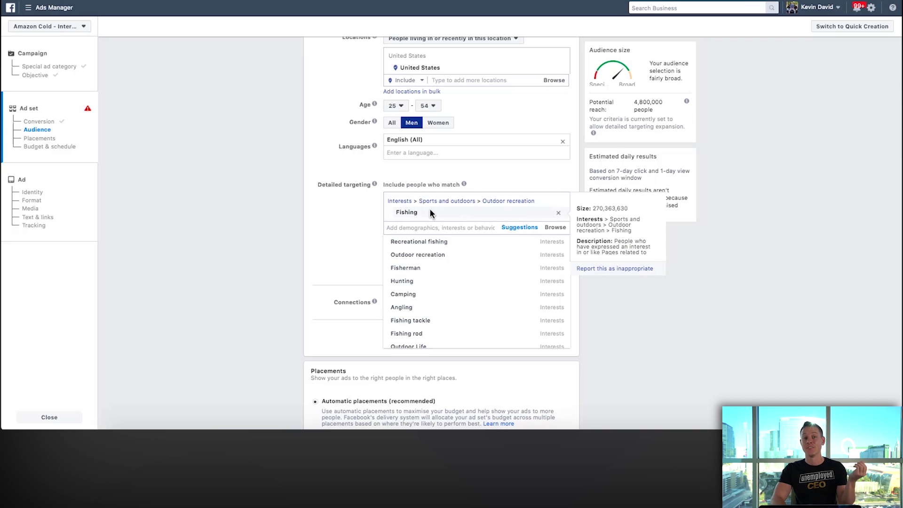
mouse_move(454, 244)
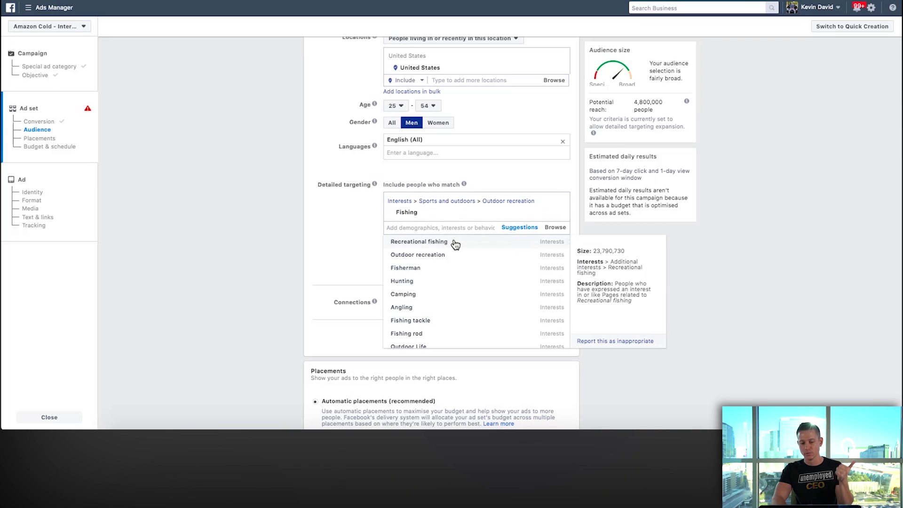
mouse_move(455, 269)
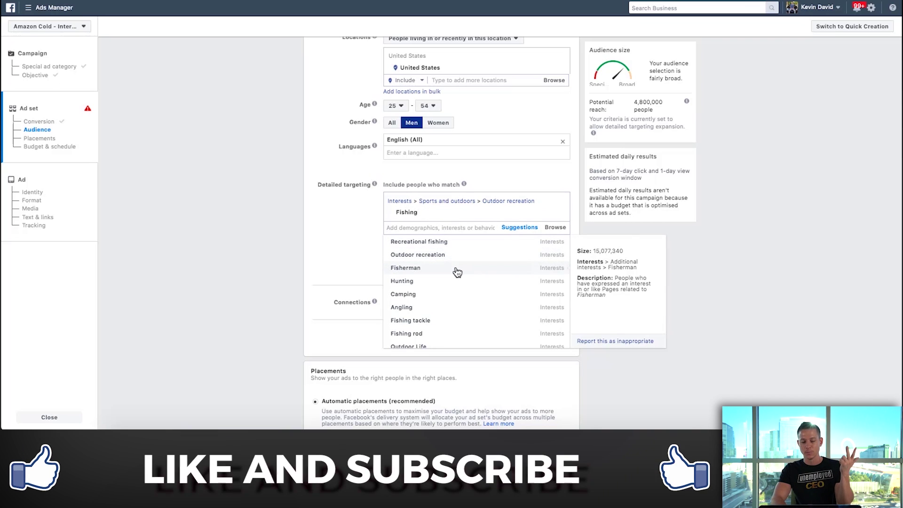
mouse_move(441, 329)
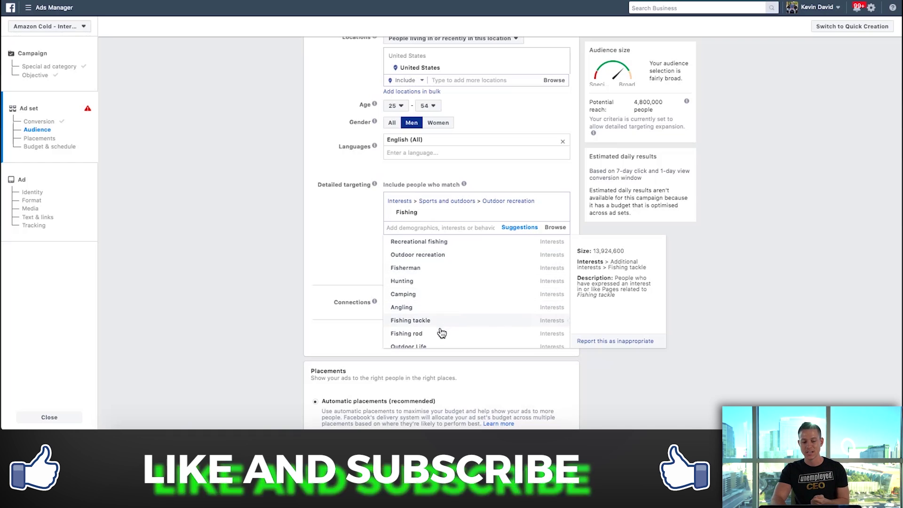
left_click(352, 247)
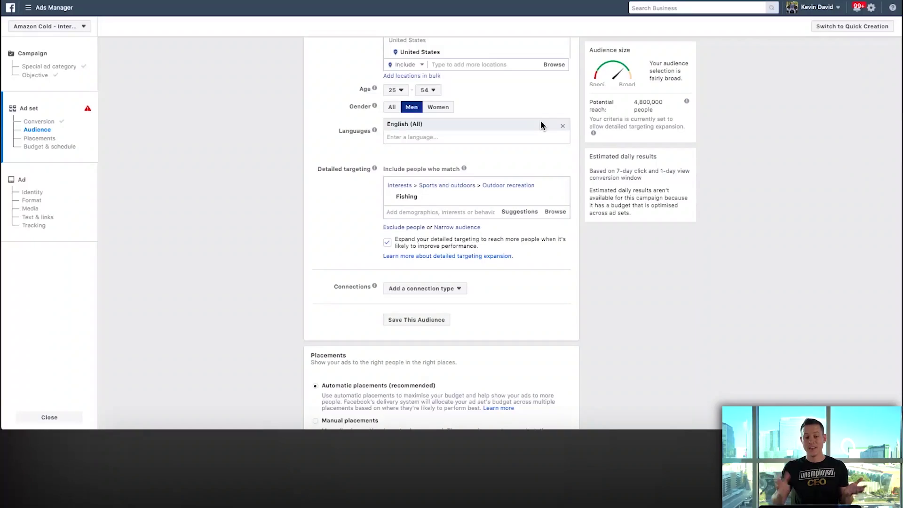
Switch the ad set to manual placements and exclude the Instagram platform
scroll(248, 286, "down", 5)
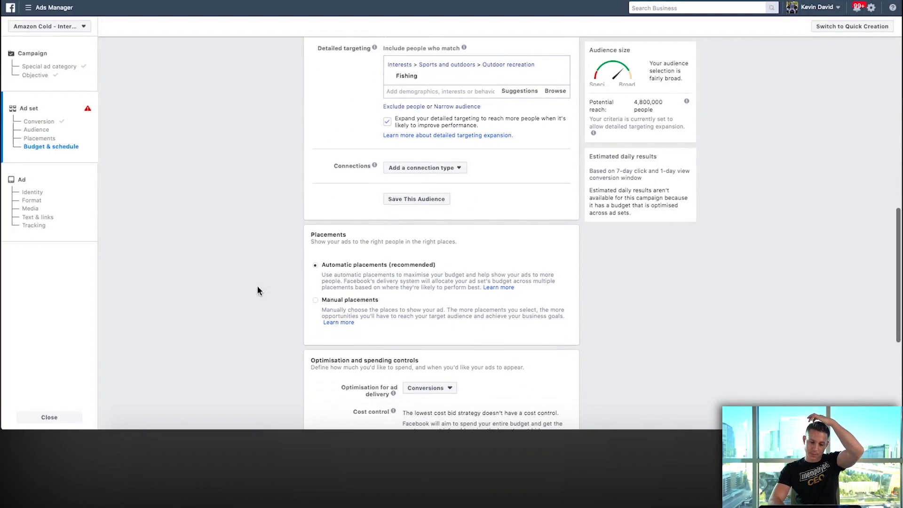
left_click(347, 302)
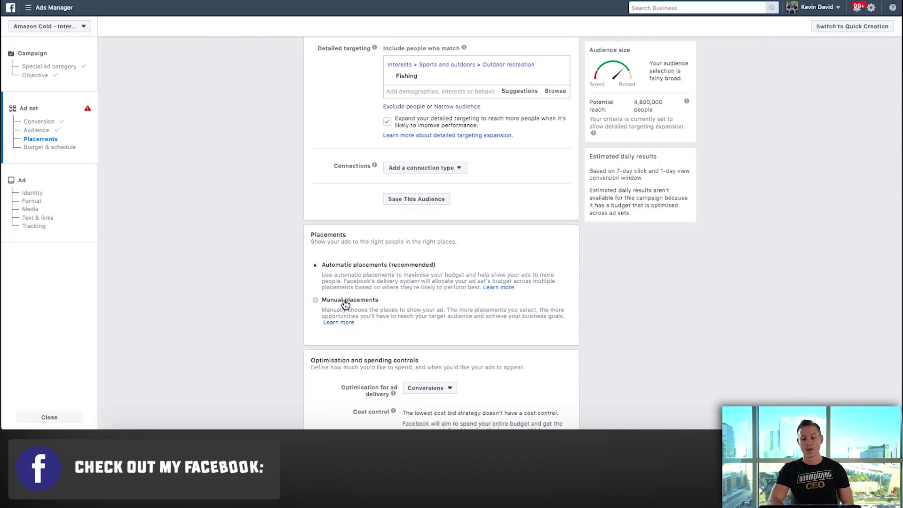
scroll(240, 262, "down", 3)
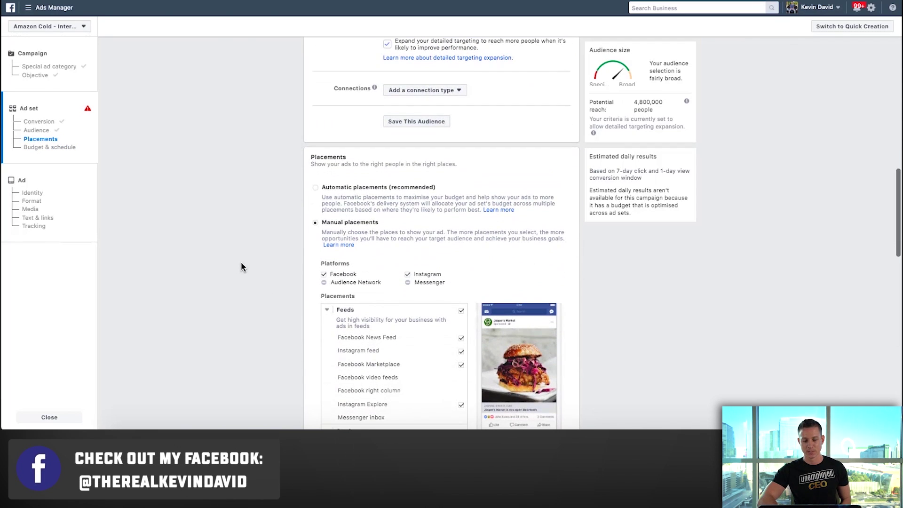
left_click(408, 275)
scroll(367, 264, "down", 1)
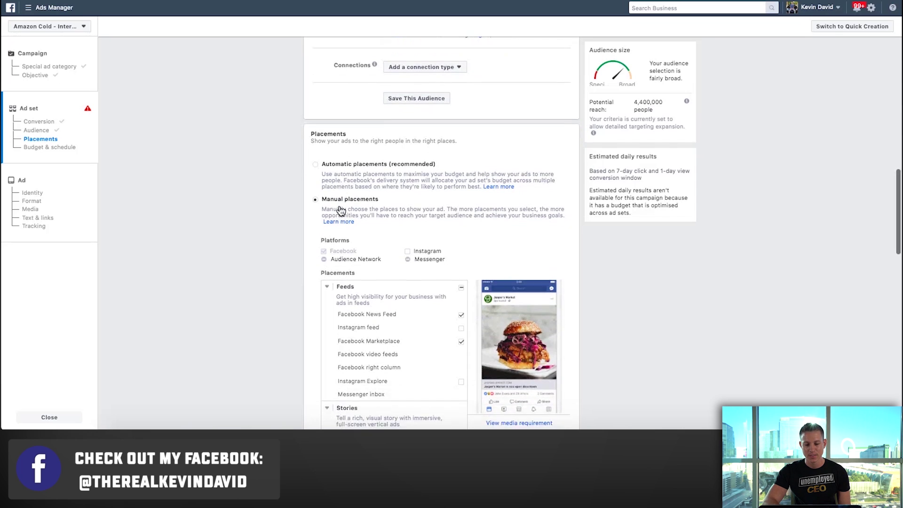
Remove Facebook Marketplace and the Search category from the ad placements
scroll(292, 232, "down", 3)
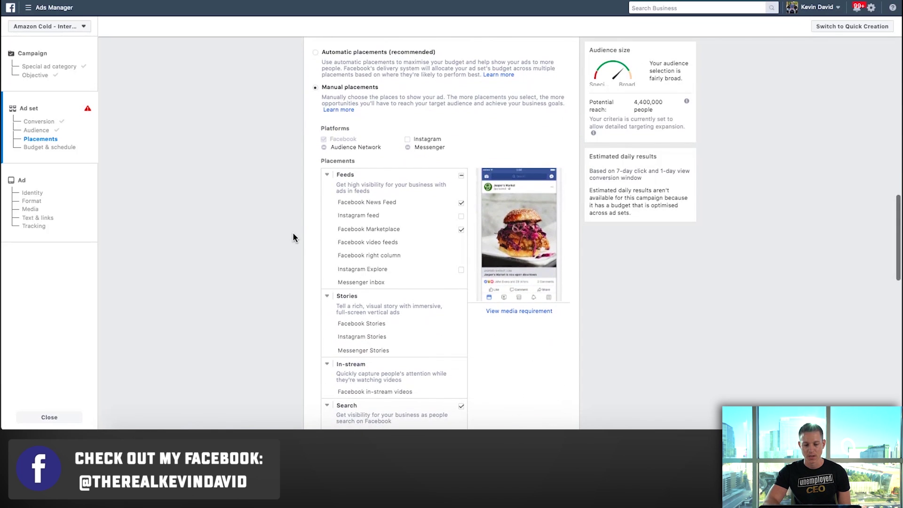
left_click(461, 230)
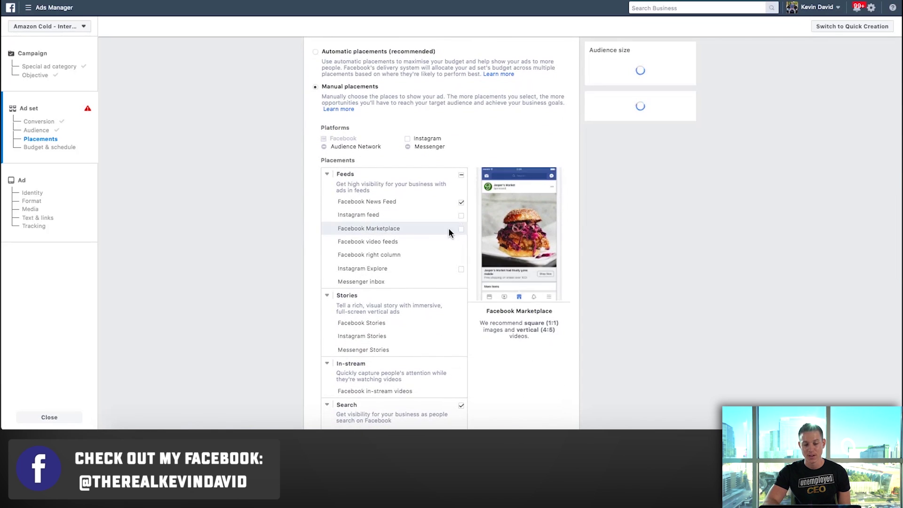
scroll(397, 202, "down", 2)
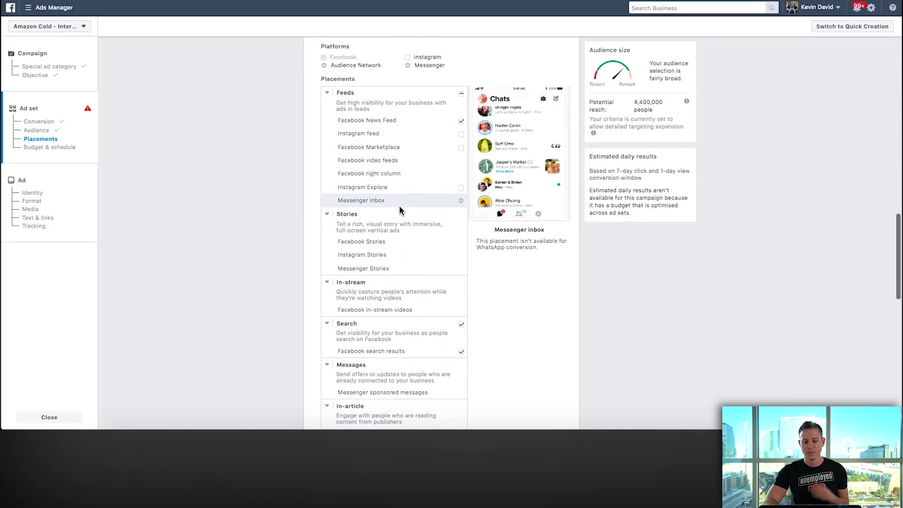
left_click(461, 325)
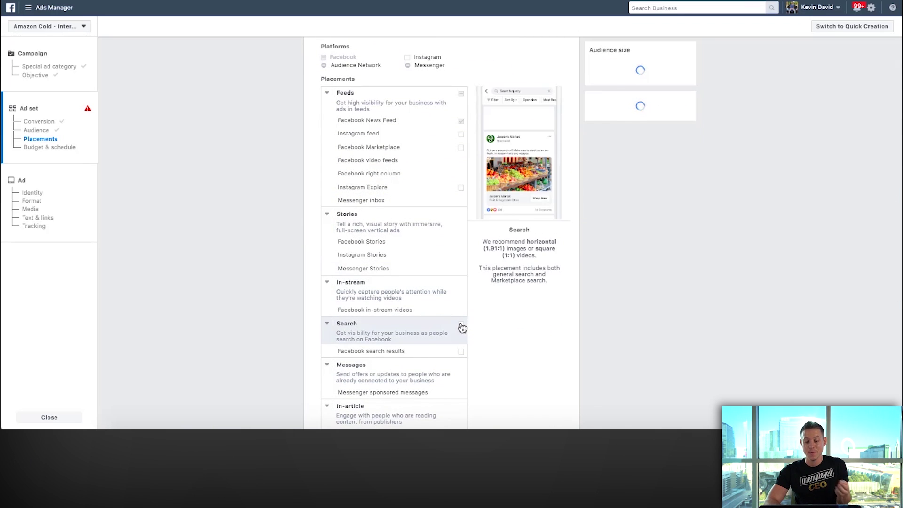
Keep the default optimisation and spending settings and continue to the ad setup
scroll(405, 292, "down", 1)
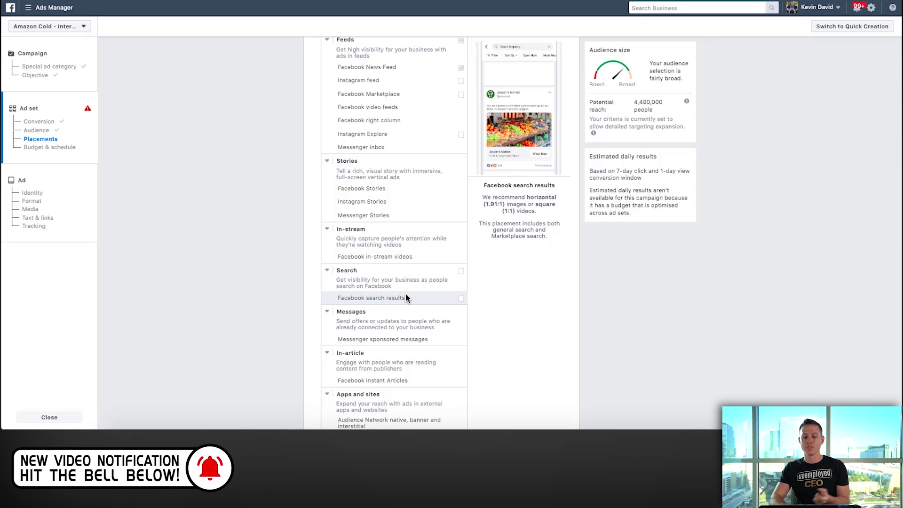
scroll(357, 198, "up", 1)
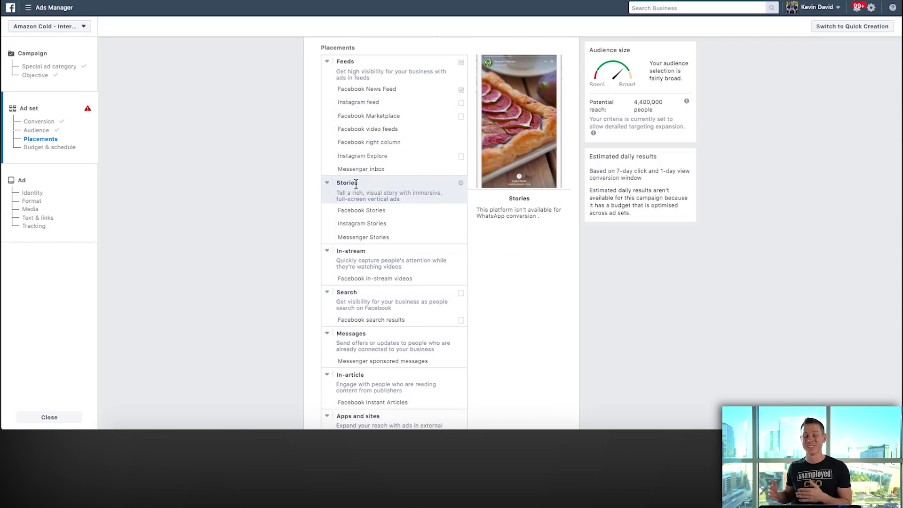
scroll(238, 170, "down", 15)
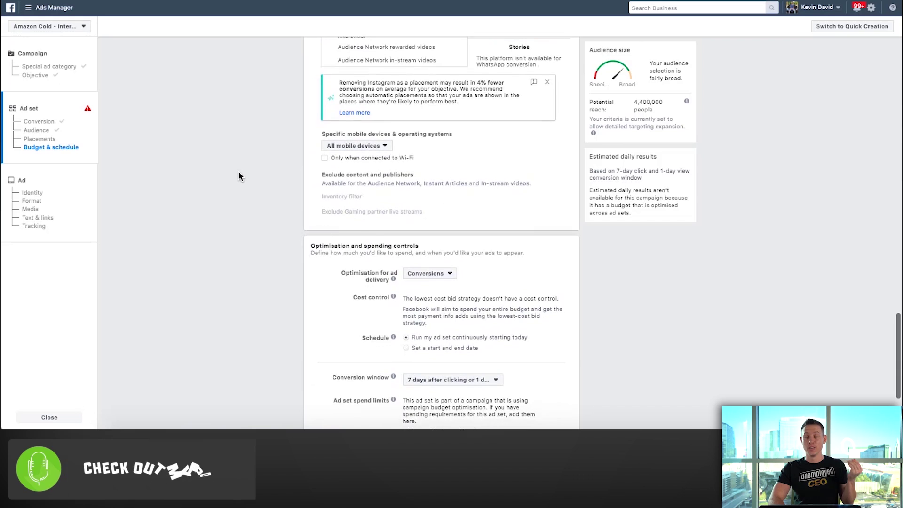
scroll(238, 176, "down", 1)
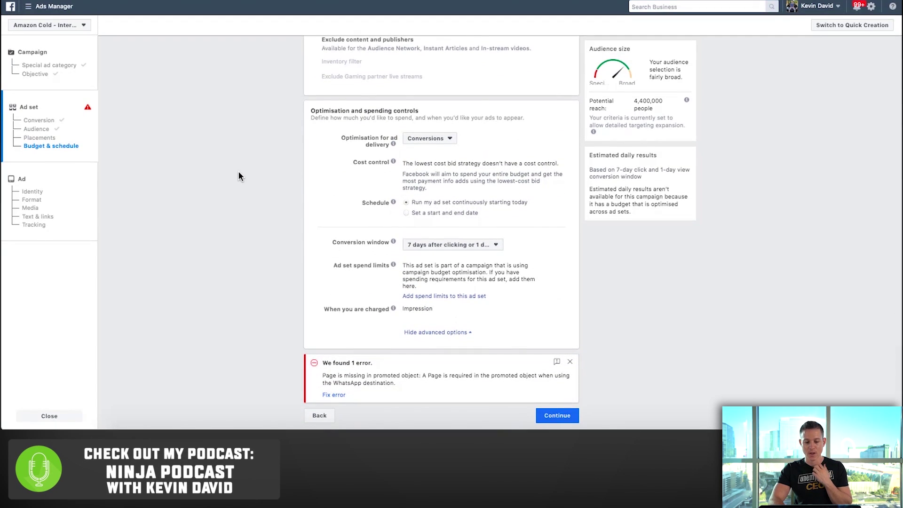
left_click(560, 415)
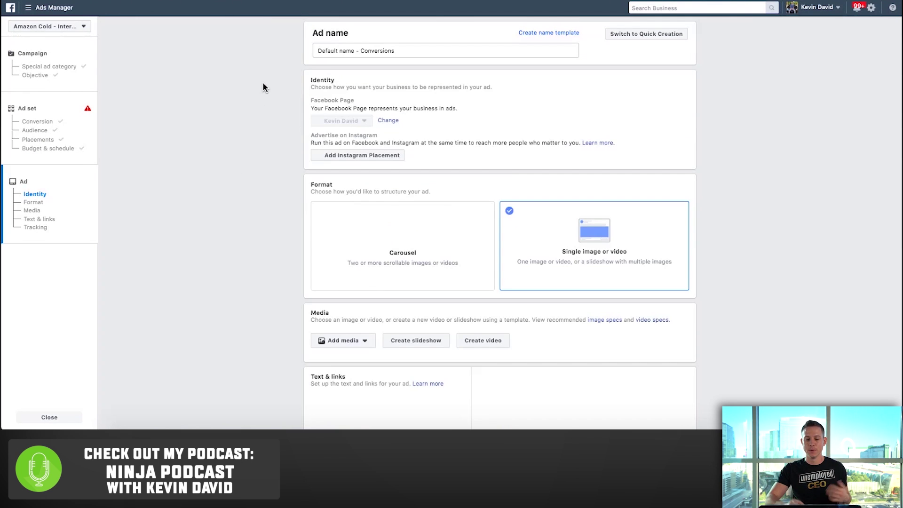
Open the image selection for the ad's media, switch the source to stock photos and search for "fishing"
scroll(263, 87, "down", 5)
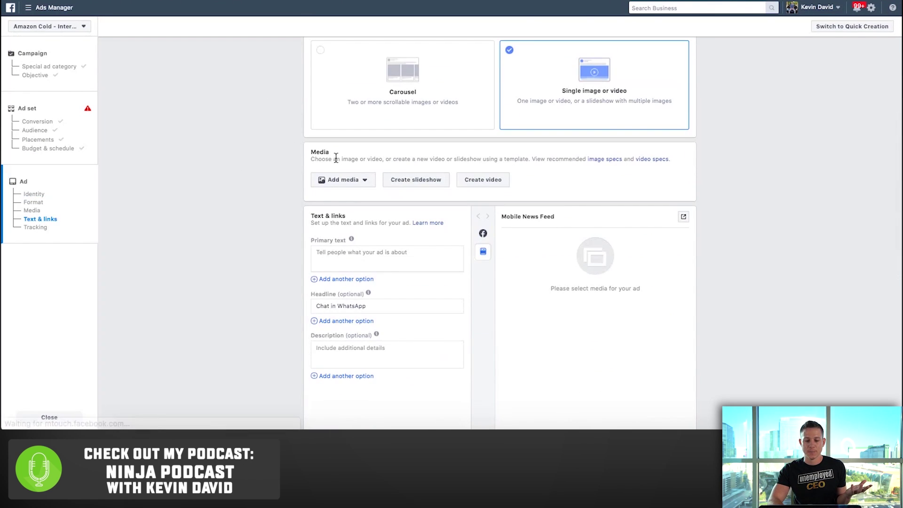
left_click(363, 179)
left_click(350, 200)
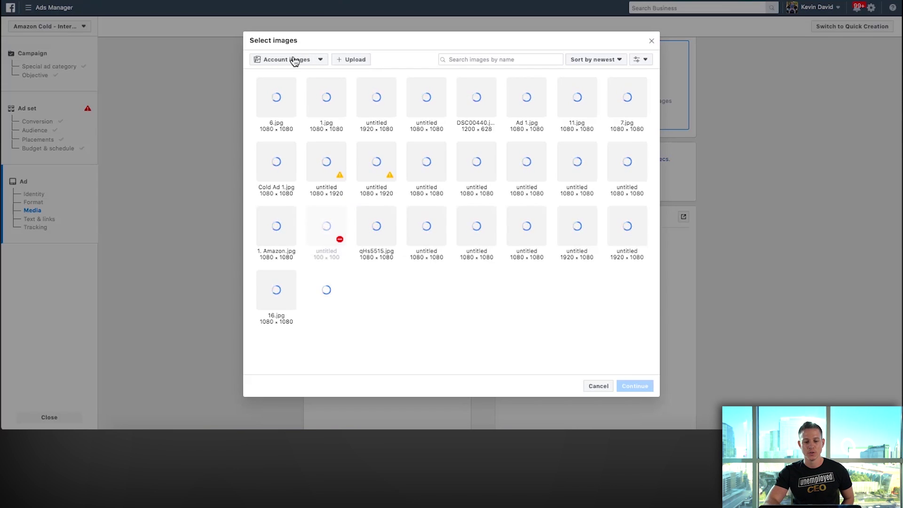
left_click(294, 62)
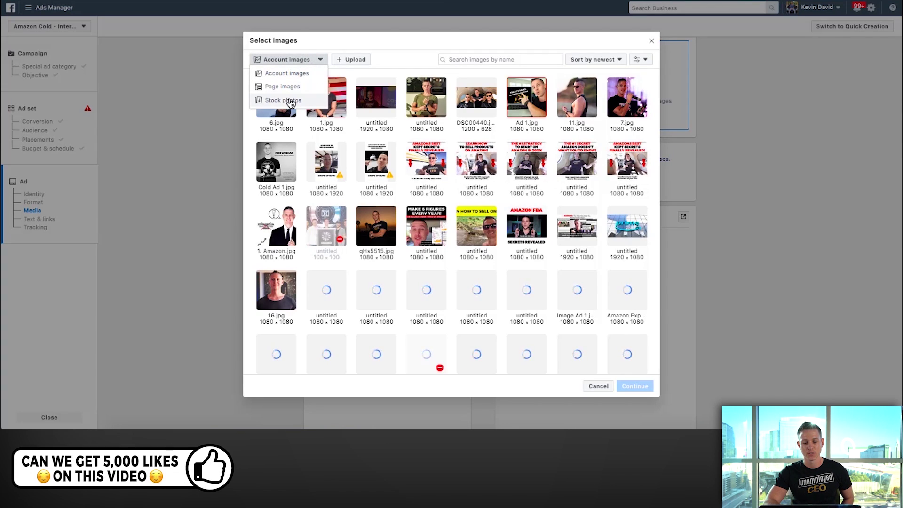
left_click(284, 100)
left_click(398, 61)
type("fishing")
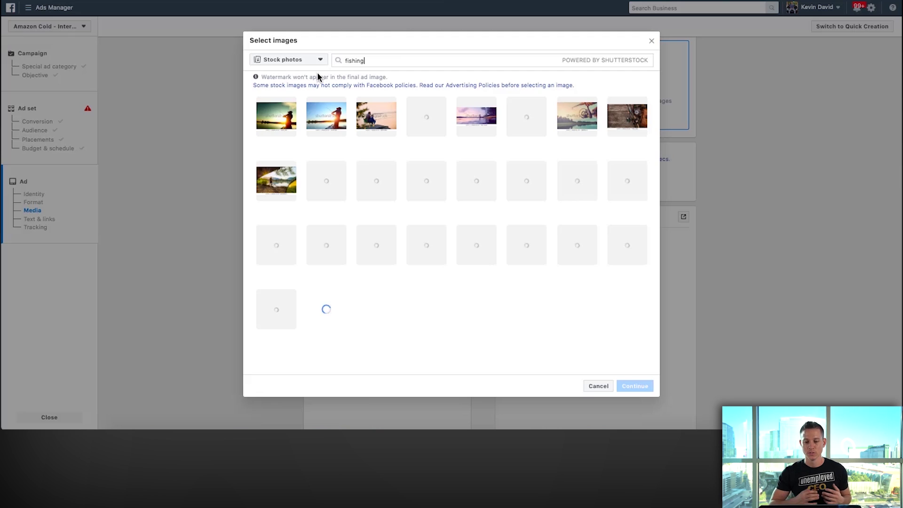
Use the stock photo of a person at a lakeshore beside a yellow tent as the ad image and review the ad's text and preview
left_click(273, 181)
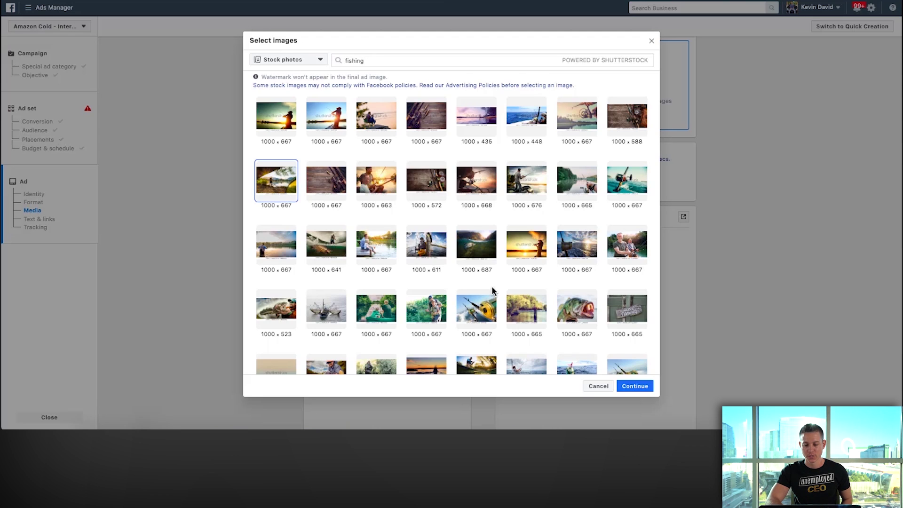
left_click(635, 386)
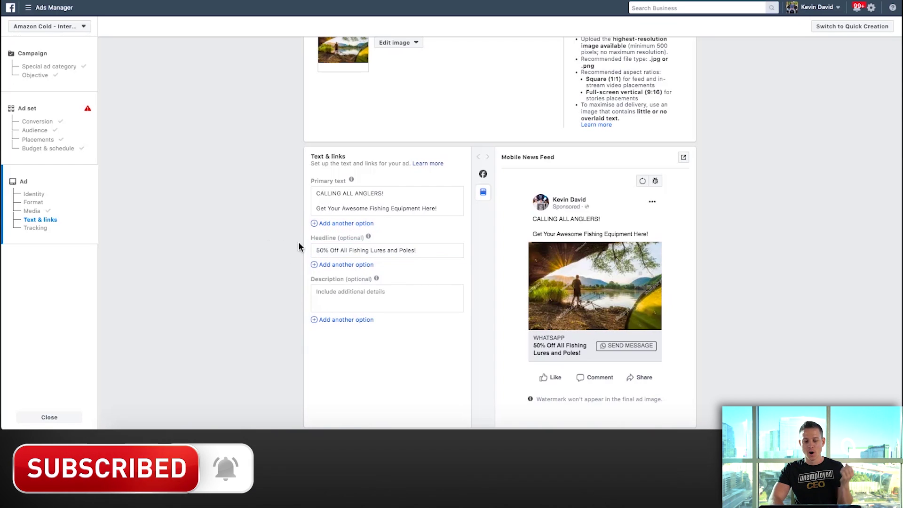
scroll(427, 254, "down", 2)
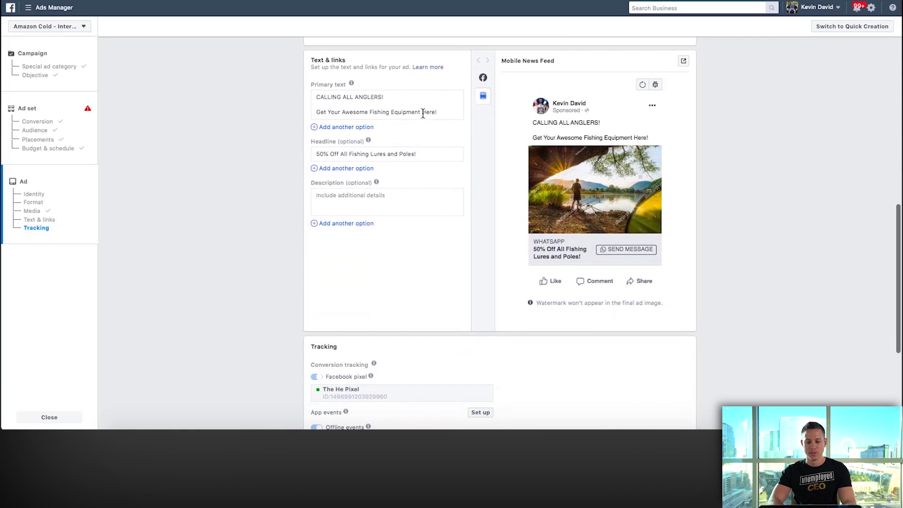
scroll(372, 98, "down", 1)
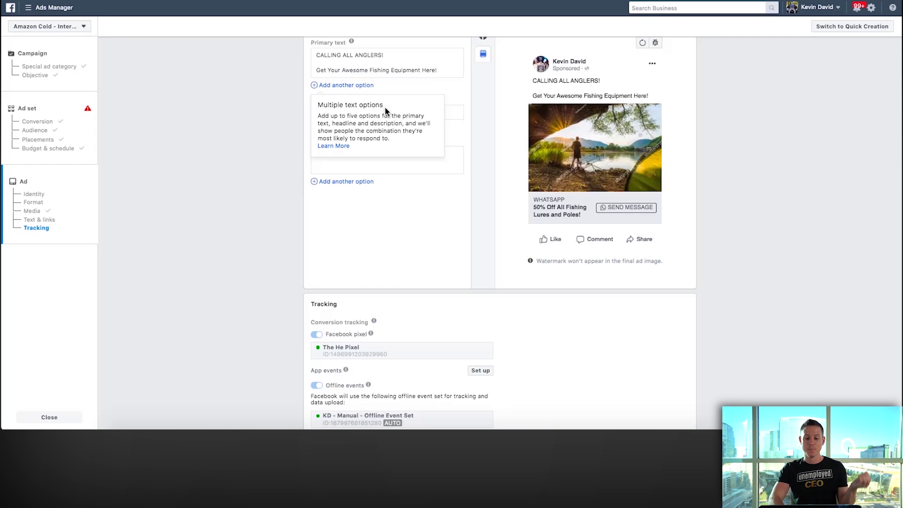
scroll(292, 169, "up", 5)
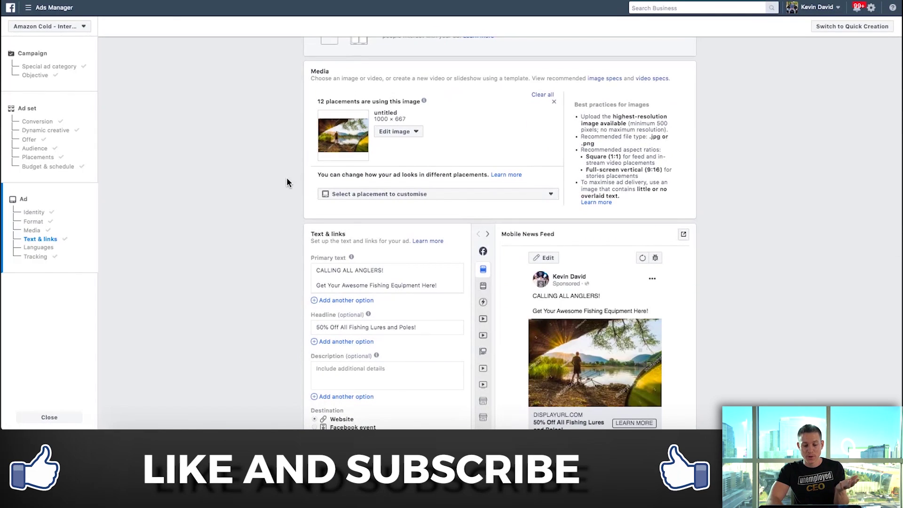
scroll(287, 183, "down", 3)
left_click(348, 331)
type("www")
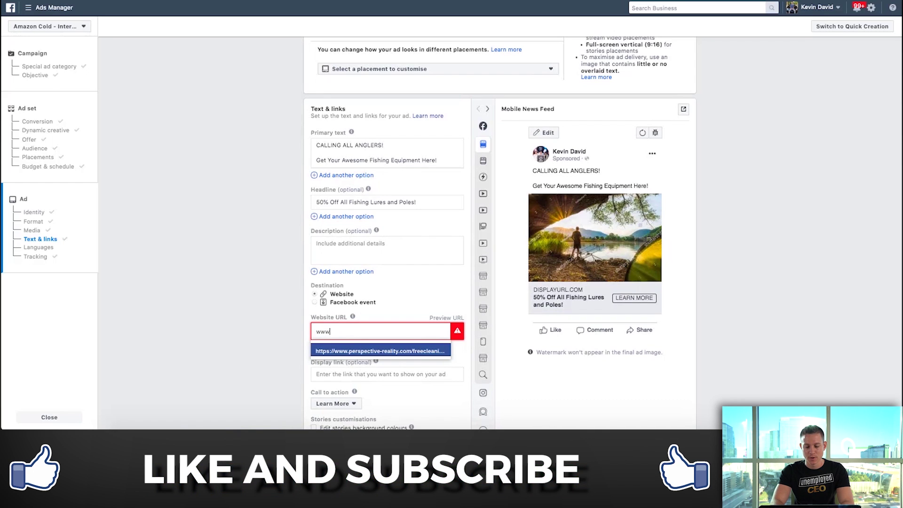
type(".officialkevindavid.com/fishing")
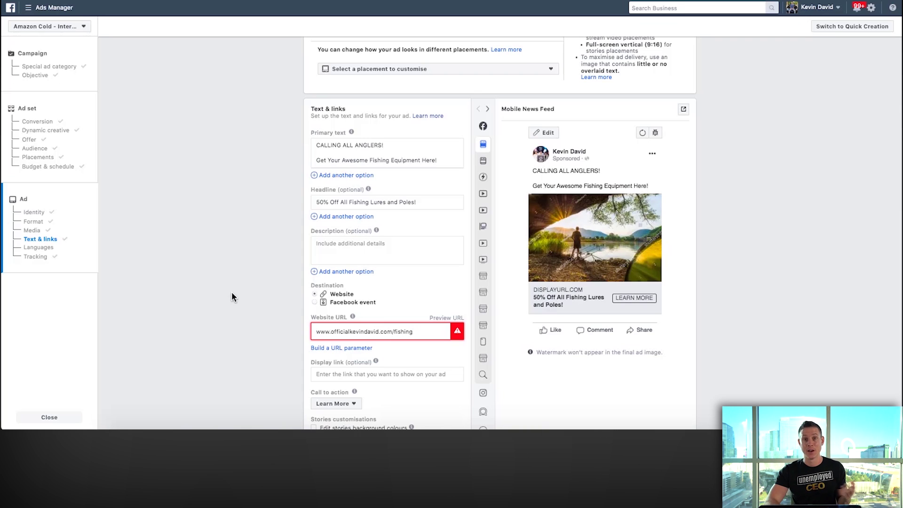
Review the ad preview, destination link, call to action, languages, tracking, identity and format settings
scroll(238, 308, "down", 1)
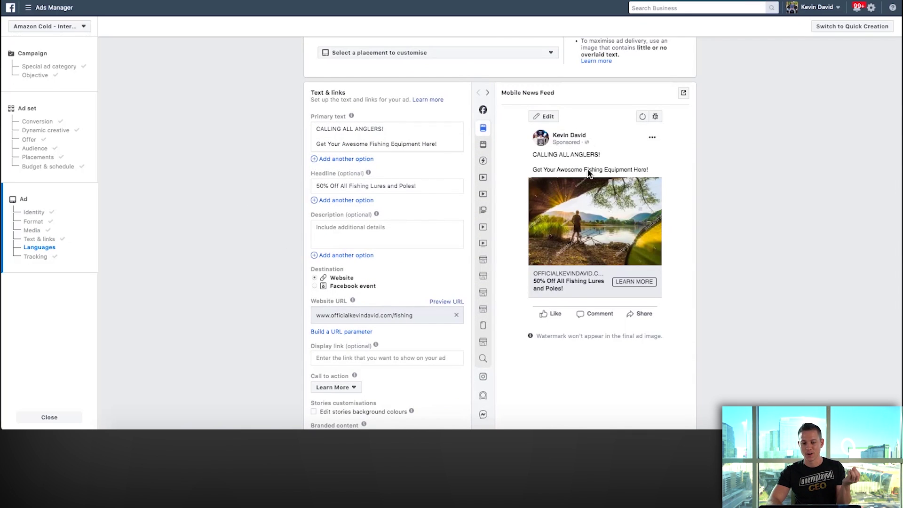
scroll(620, 222, "down", 1)
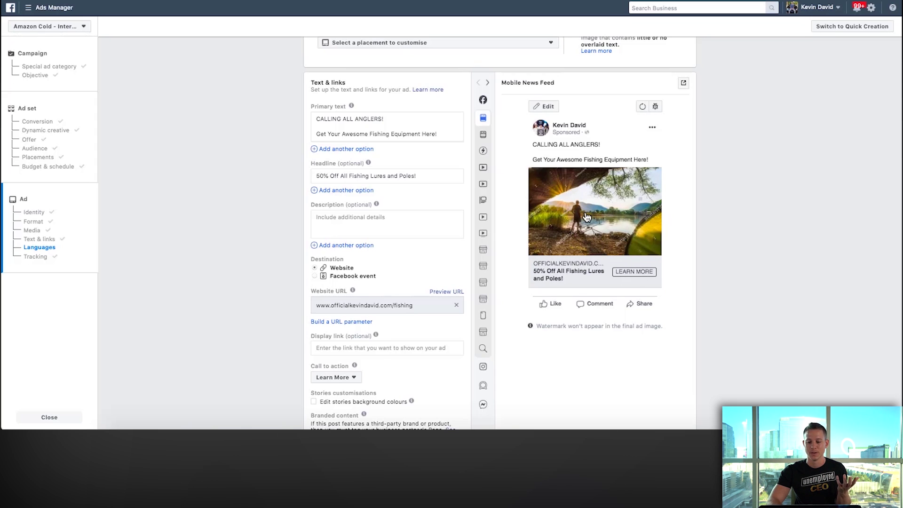
scroll(393, 221, "down", 5)
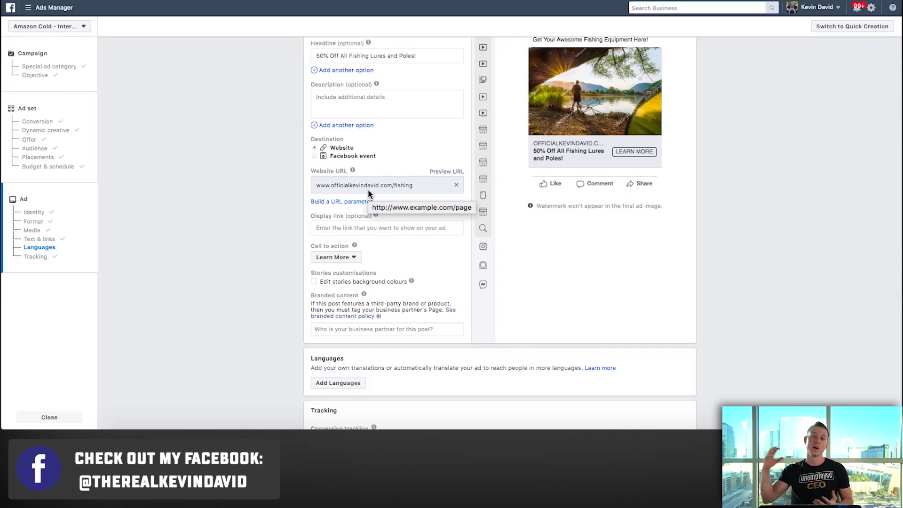
scroll(368, 193, "down", 5)
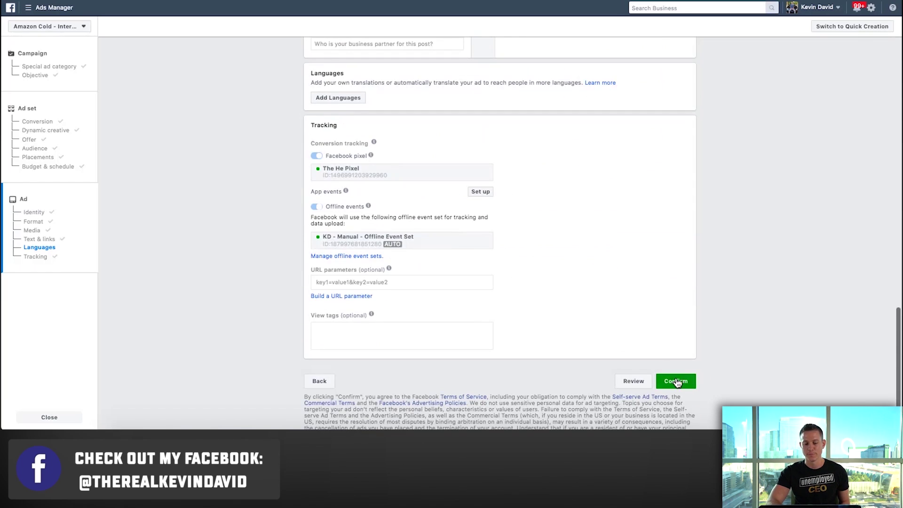
scroll(554, 284, "up", 12)
scroll(555, 286, "up", 6)
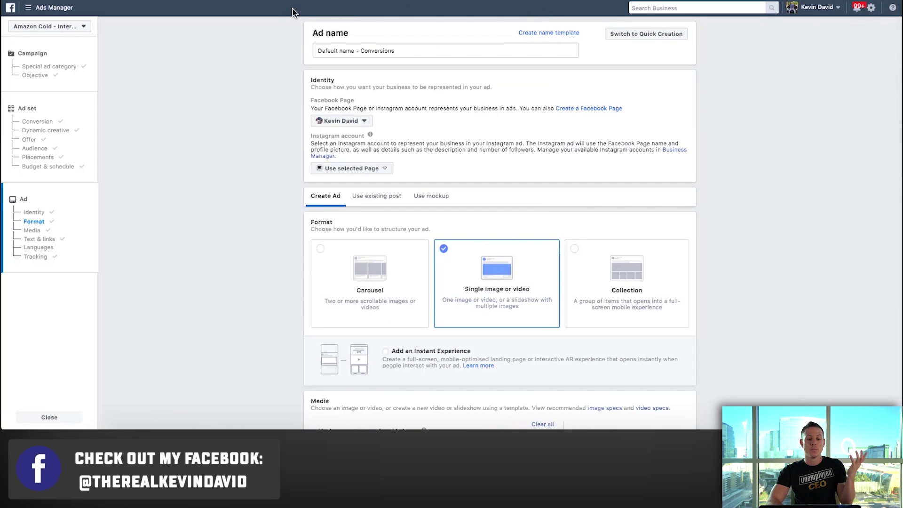
Leave the ad creation page for the Ads Manager campaign list, discarding the unsaved changes
left_click(29, 8)
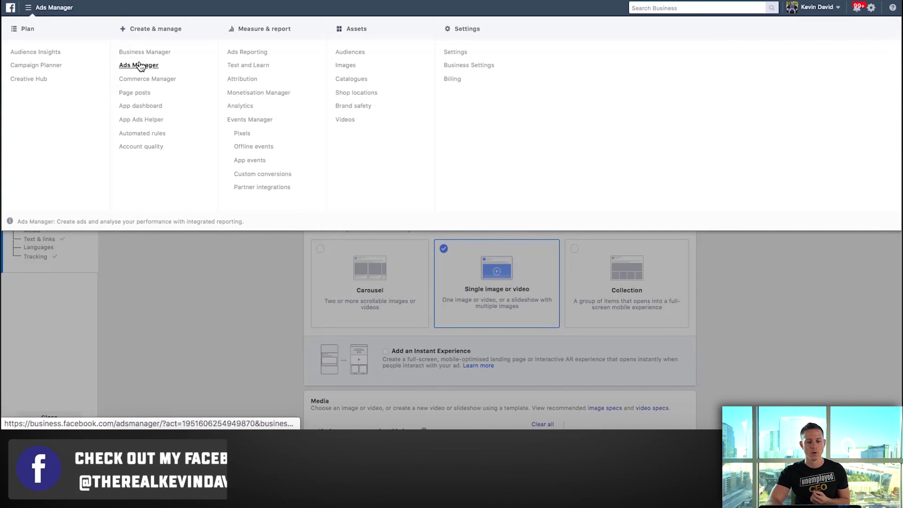
left_click(139, 64)
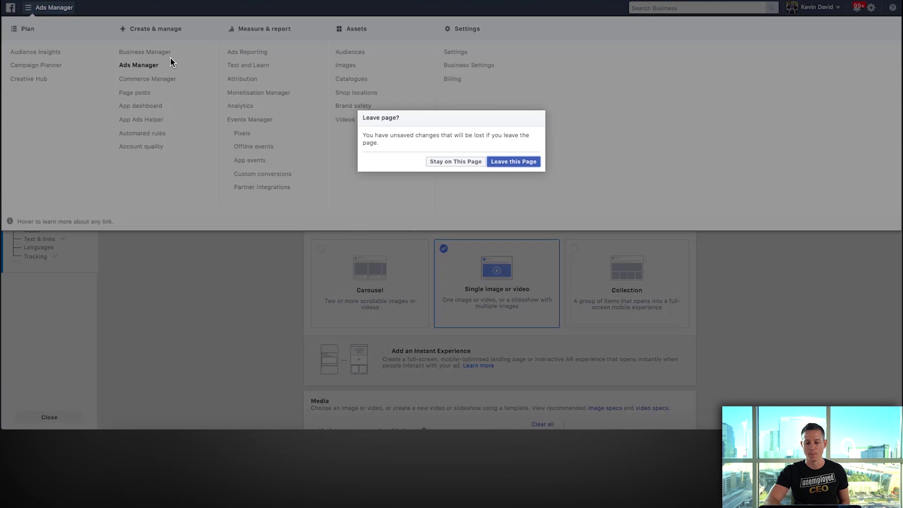
left_click(514, 161)
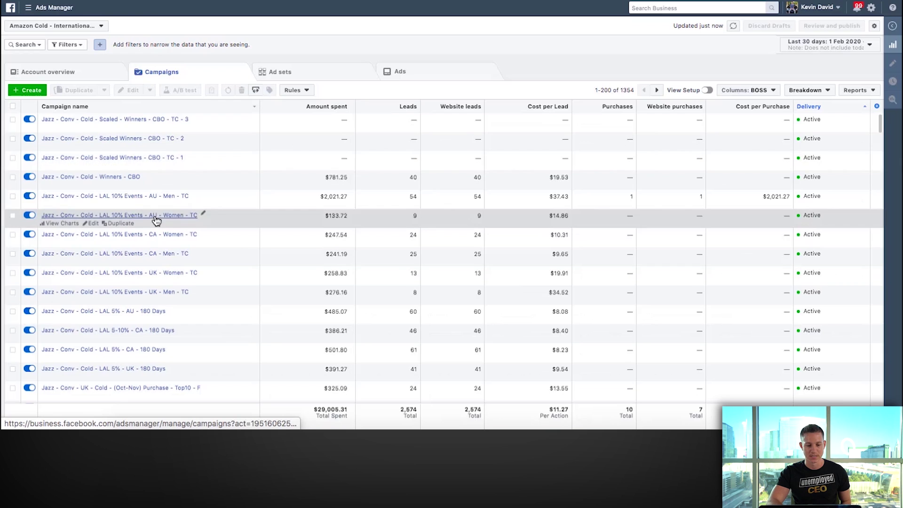
Duplicate the campaign "Jazz - Conv - Cold - LAL 10% Events - CA - Women - TC" once as a new campaign, keeping existing reactions, comments and shares
scroll(155, 214, "down", 1)
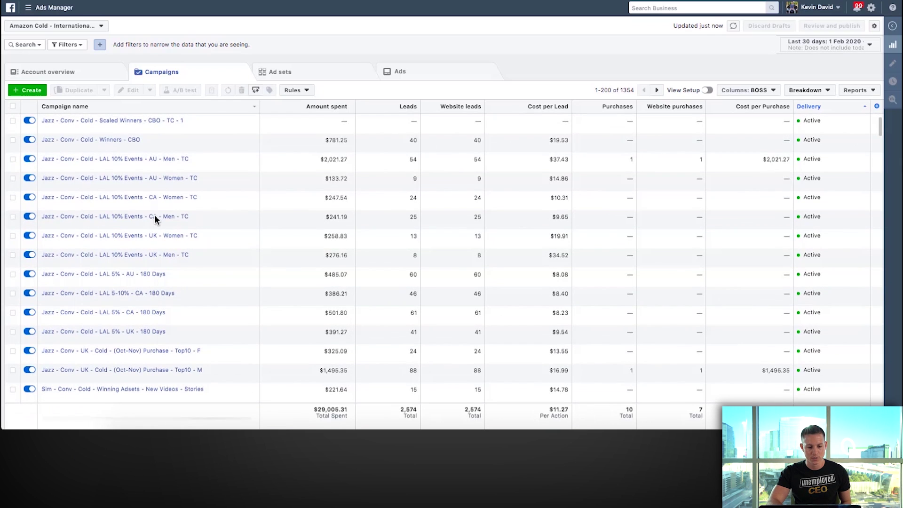
left_click(14, 200)
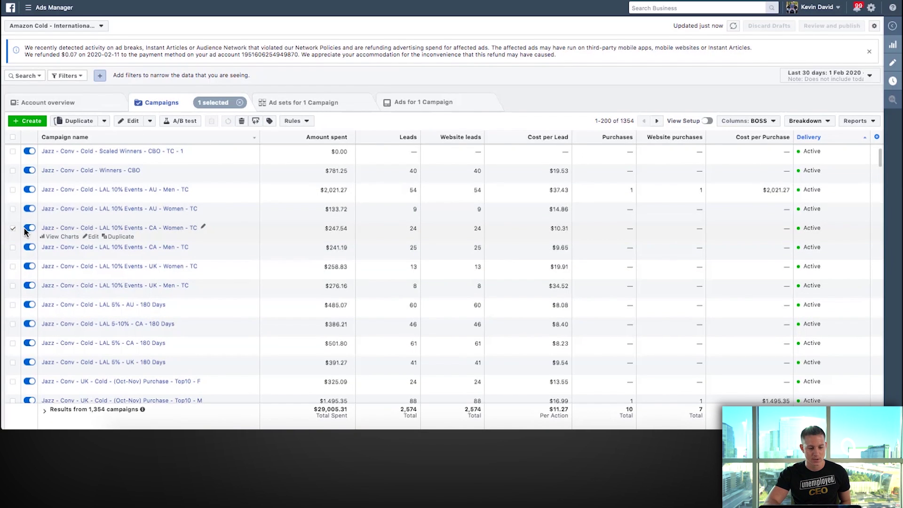
left_click(80, 121)
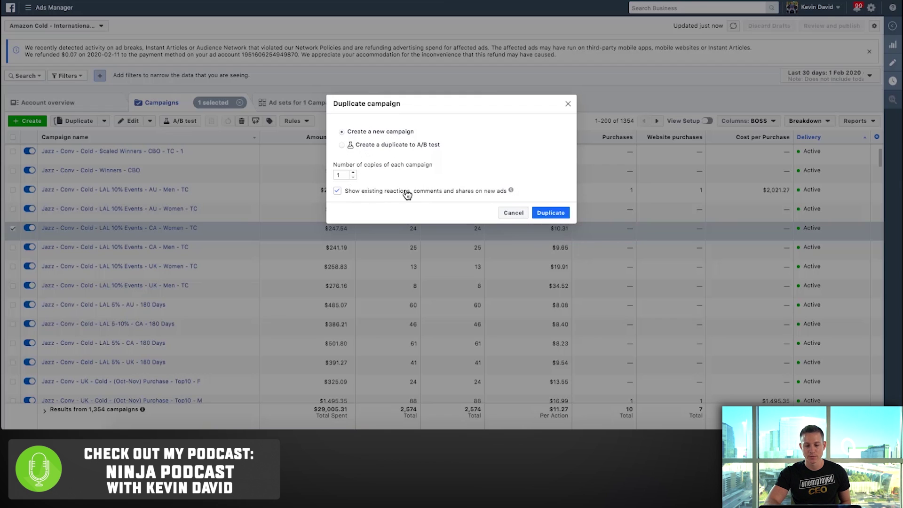
mouse_move(511, 191)
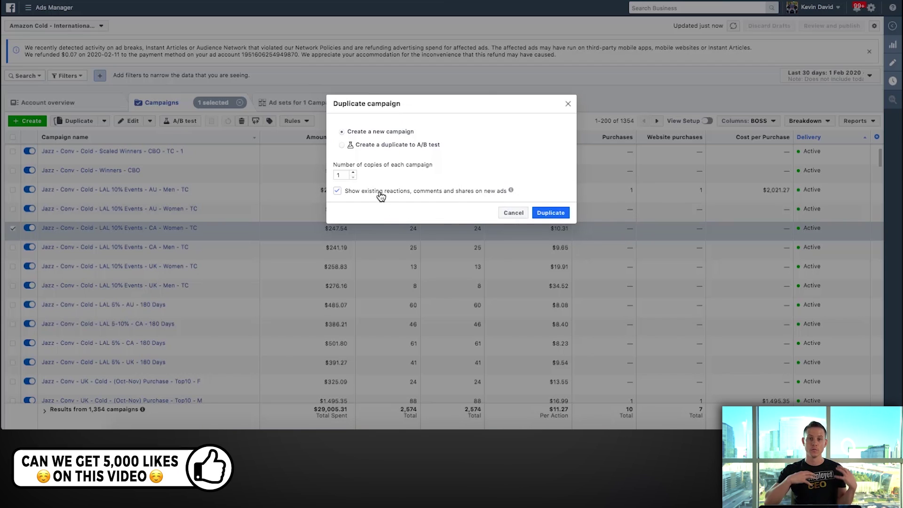
left_click(551, 213)
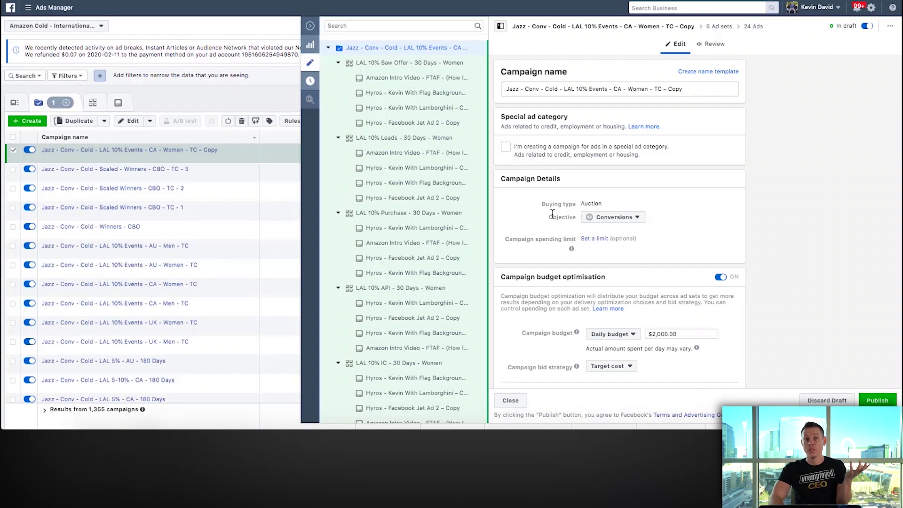
Set the duplicated campaign's daily budget to $100.00
scroll(749, 217, "down", 1)
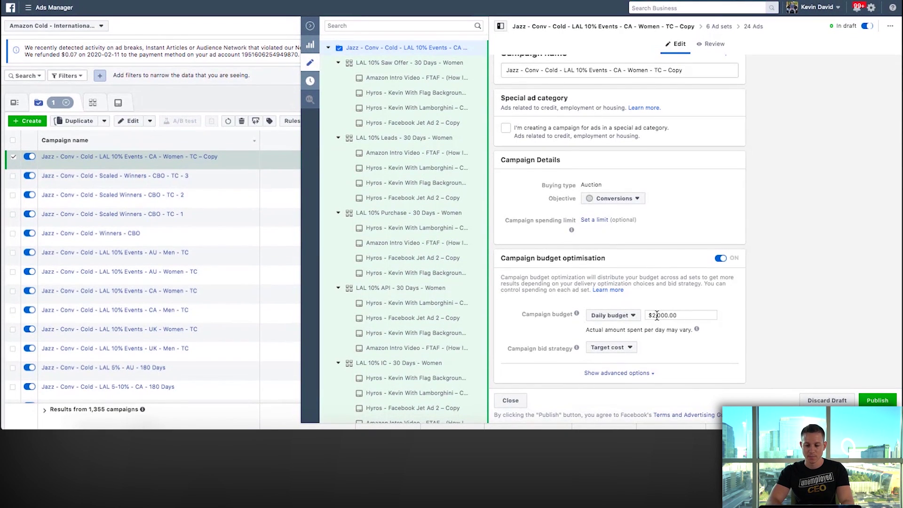
left_click_drag(660, 314, 645, 317)
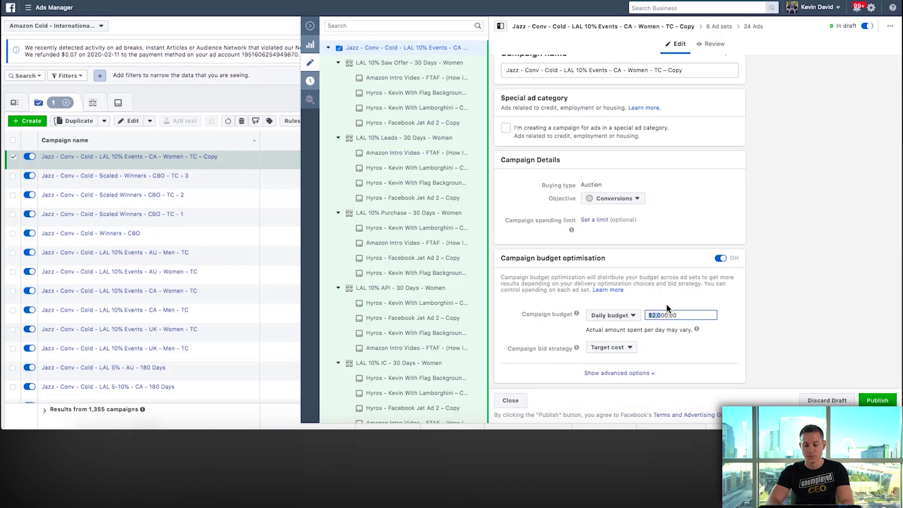
type("1")
left_click(785, 291)
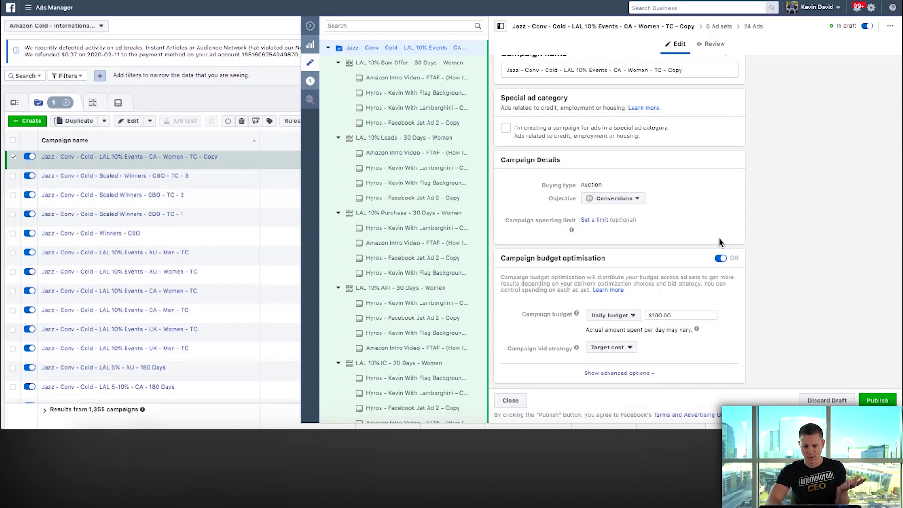
Open the duplicated campaign's ad sets together and examine their conversion, schedule, custom audience, exclusion and location settings
left_click(717, 25)
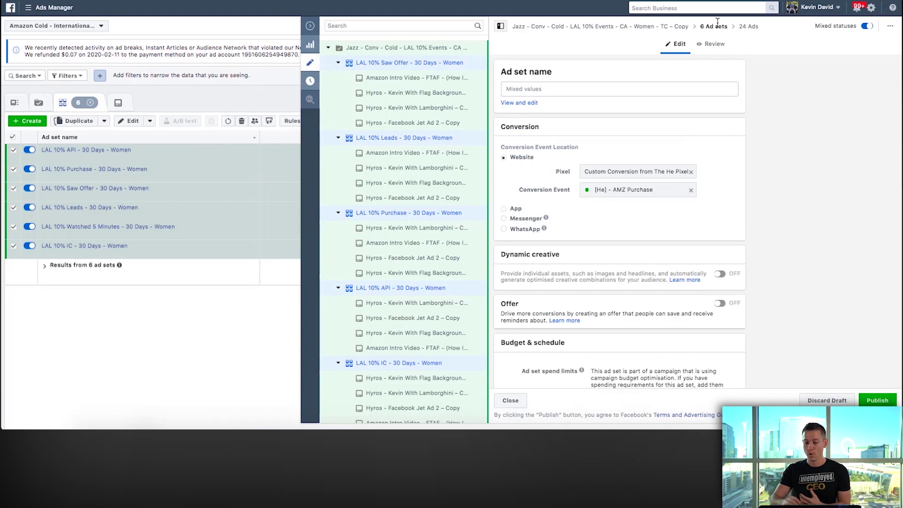
scroll(745, 220, "down", 15)
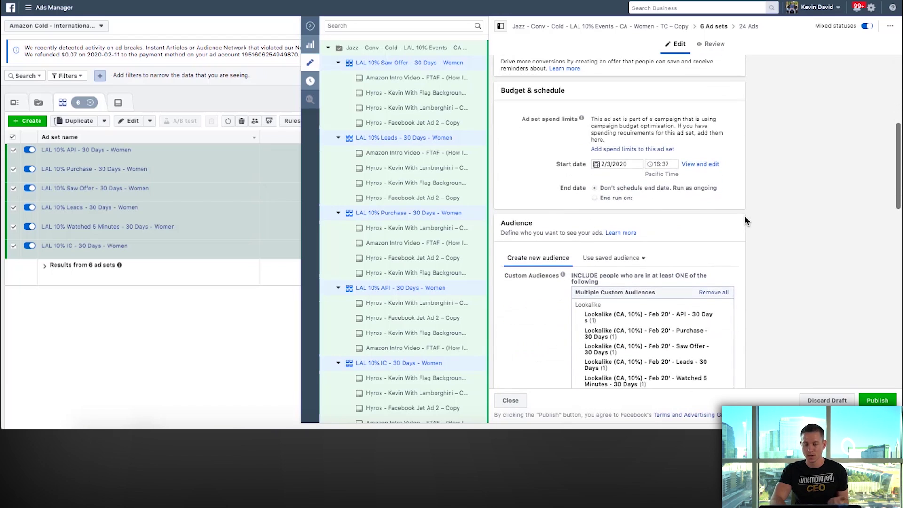
scroll(744, 217, "down", 3)
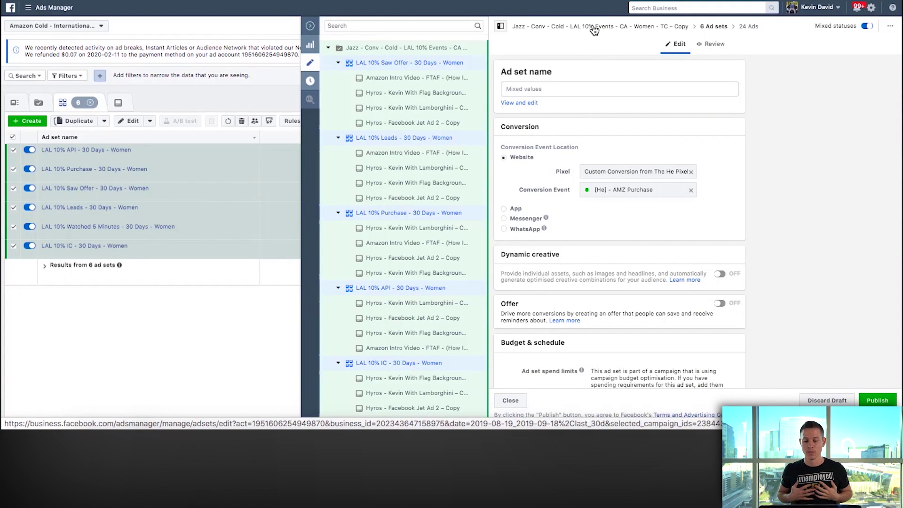
scroll(826, 236, "down", 10)
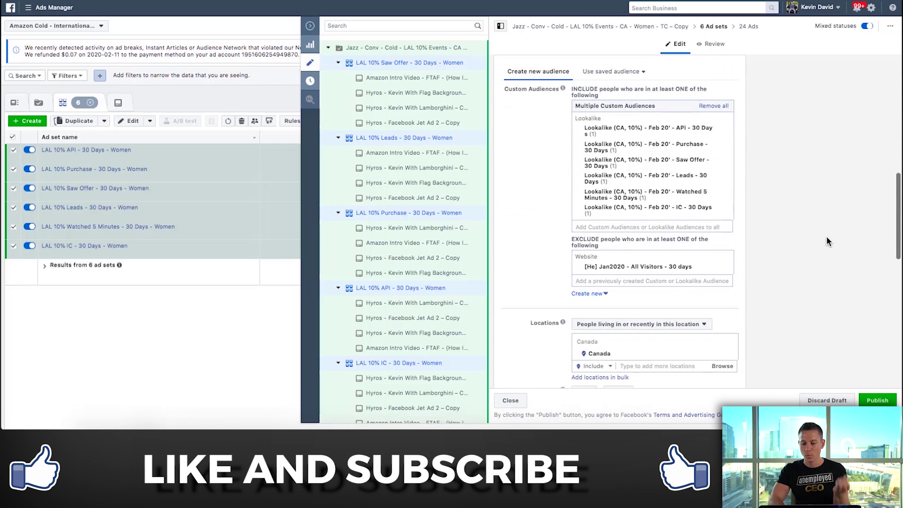
left_click(598, 298)
scroll(676, 169, "up", 10)
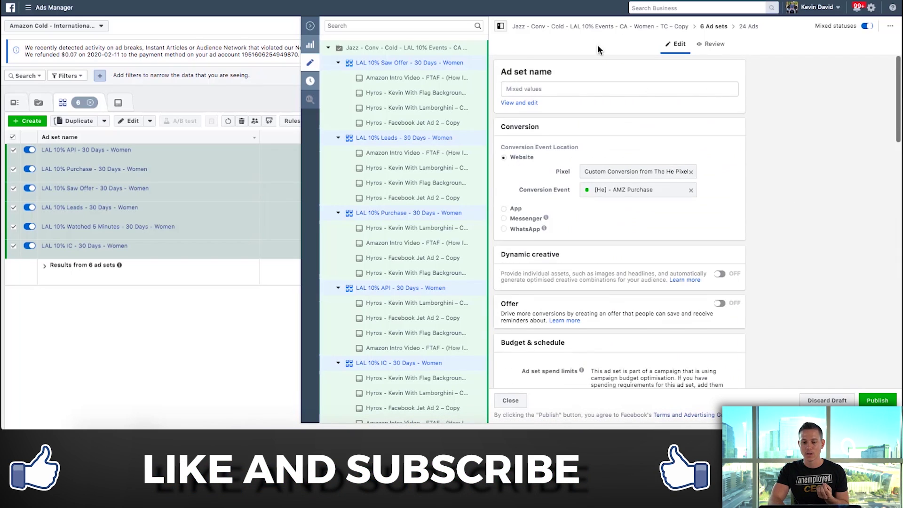